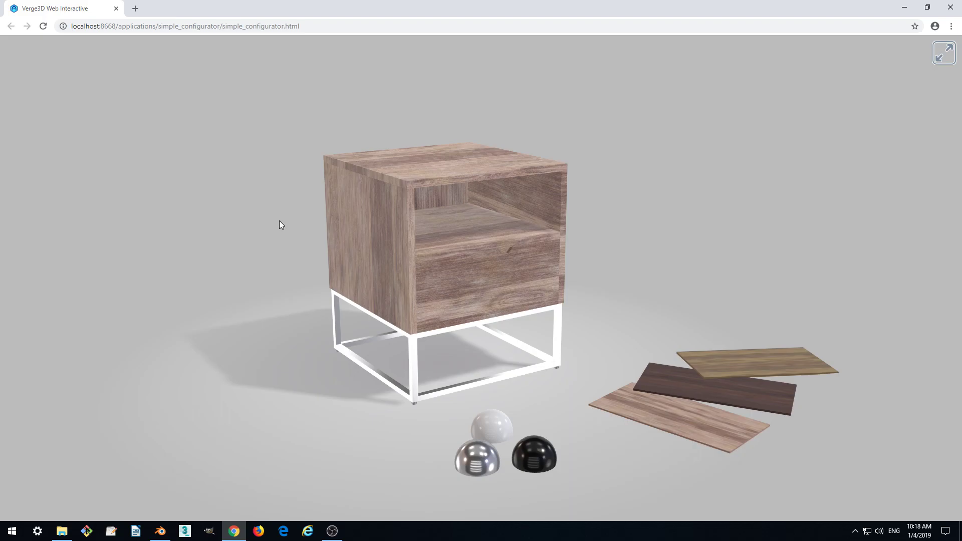
- Swap the wood between dark and light oak, and the frame between dark metal and white
drag(278, 224, 316, 195)
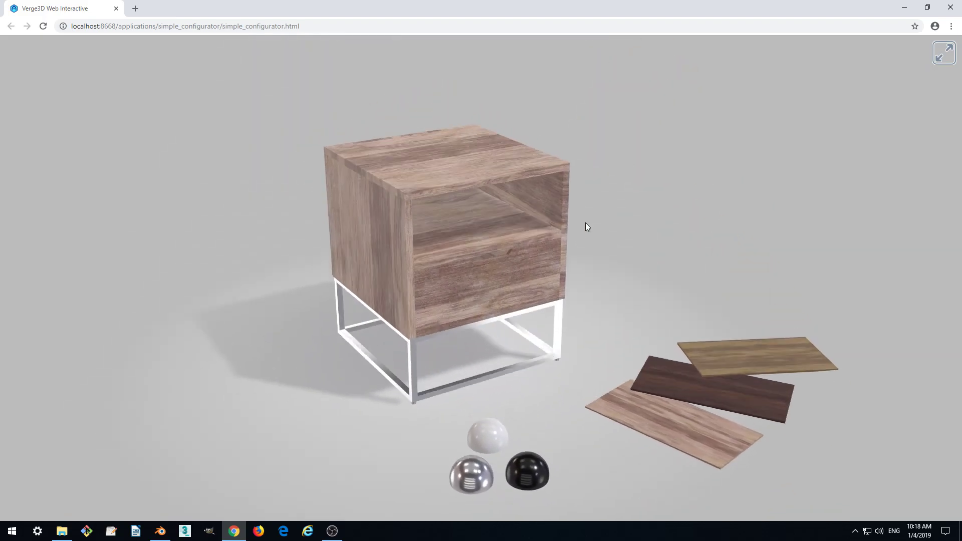
scroll(671, 290, up, 3)
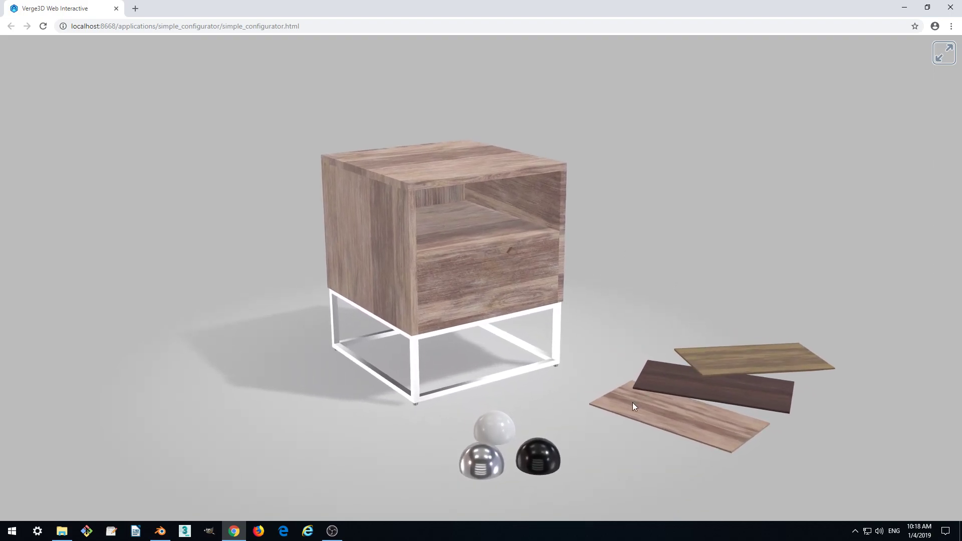
click(673, 378)
click(701, 366)
click(686, 386)
click(667, 423)
click(534, 449)
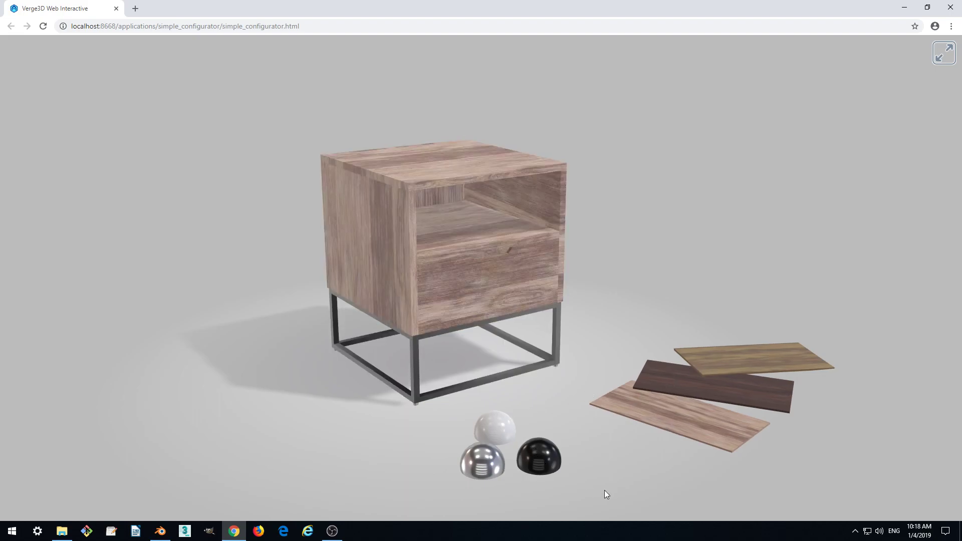
click(493, 426)
- Slide the nightstand's drawer open and closed, then orbit in closer
drag(450, 467, 435, 375)
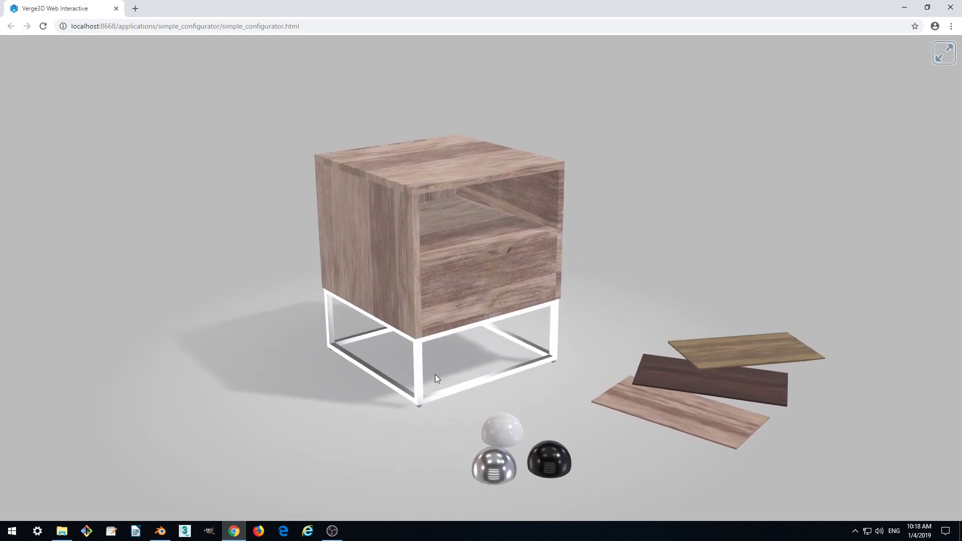
click(480, 300)
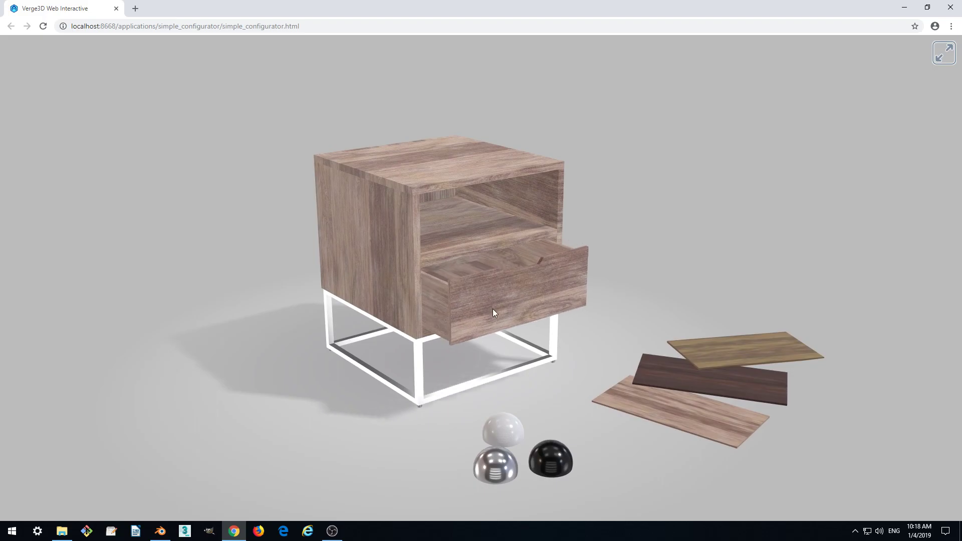
click(512, 329)
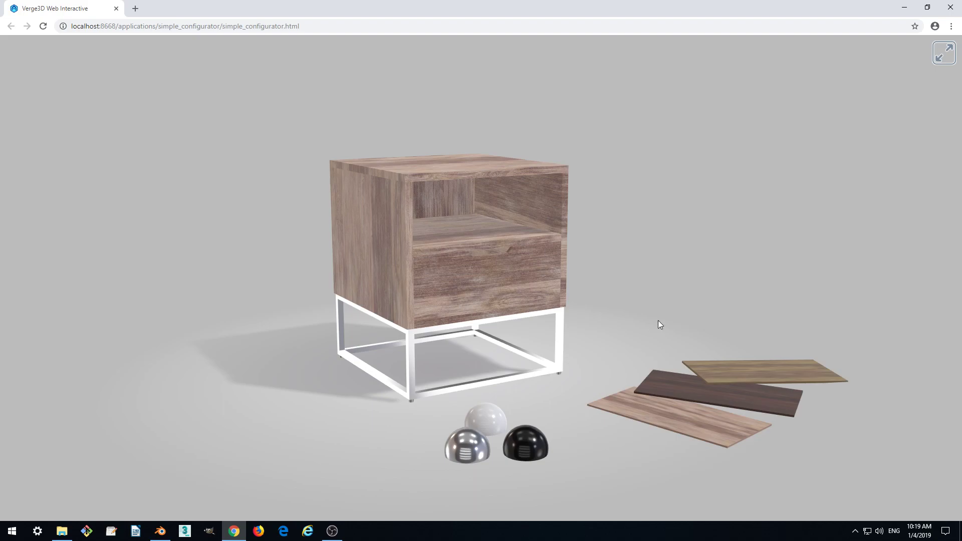
drag(665, 317, 666, 311)
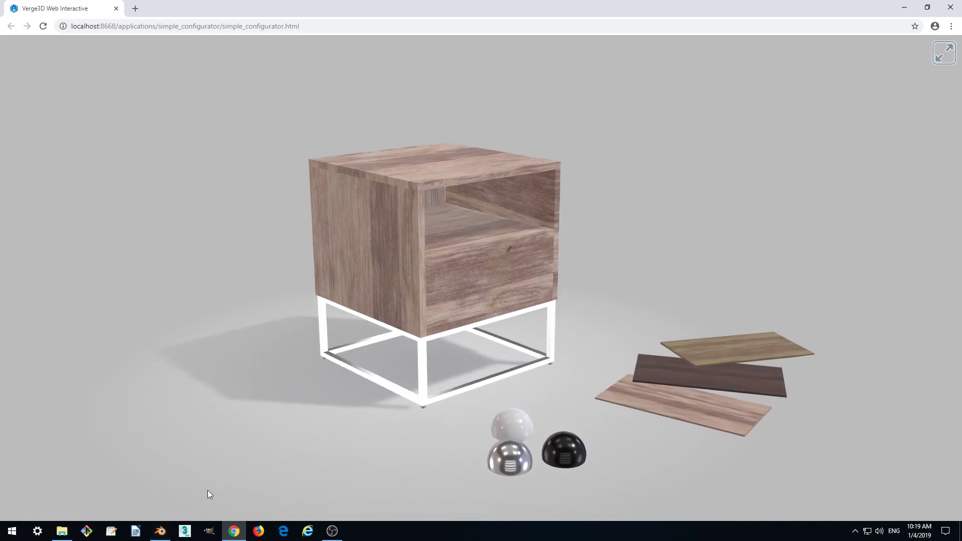
- Switch to Blender and show the splash screen from Help, then close it
click(160, 531)
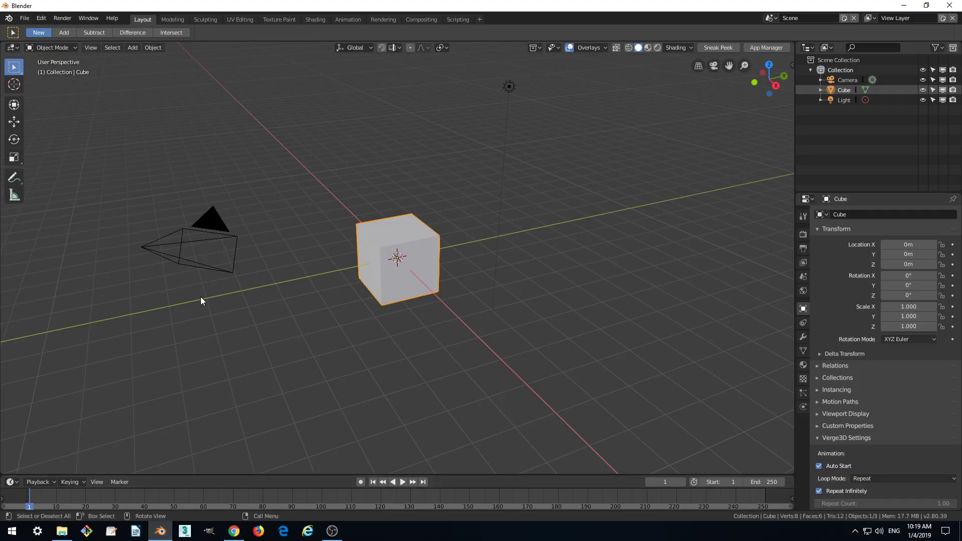
click(111, 18)
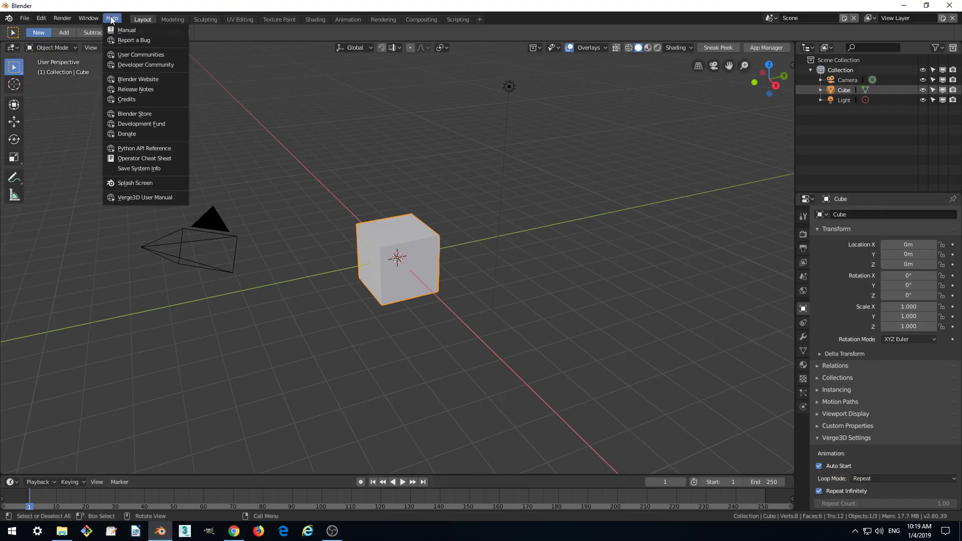
click(140, 183)
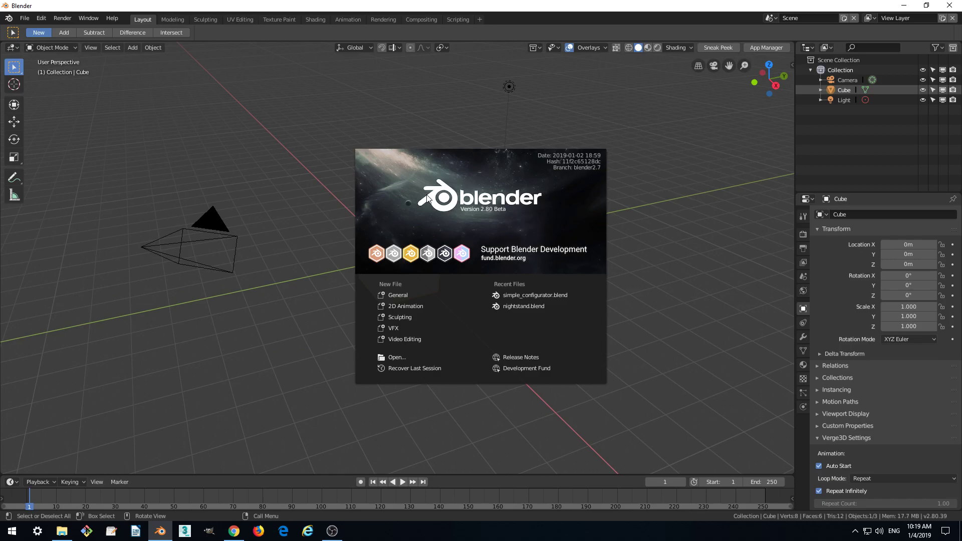
click(454, 179)
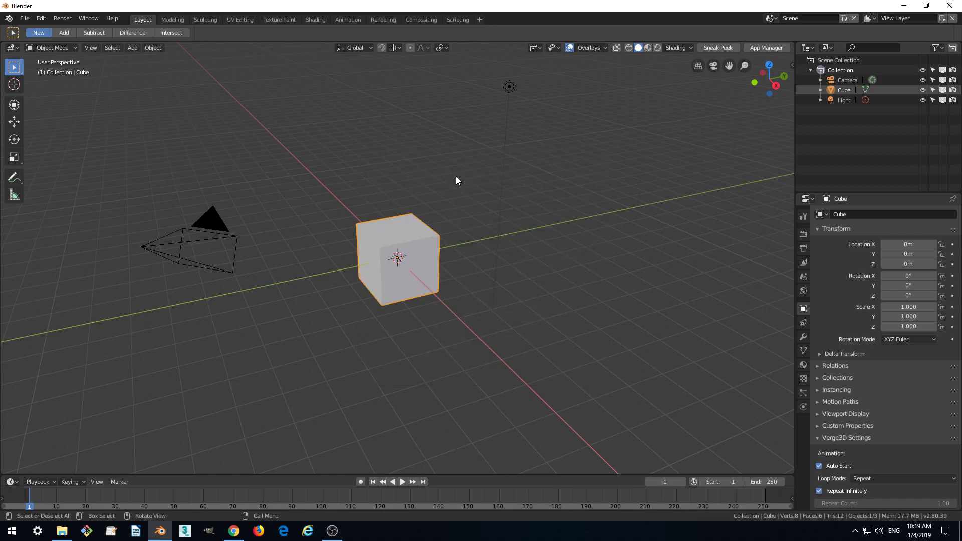
- Flip the viewport header to the bottom, then back to the top
right_click(759, 48)
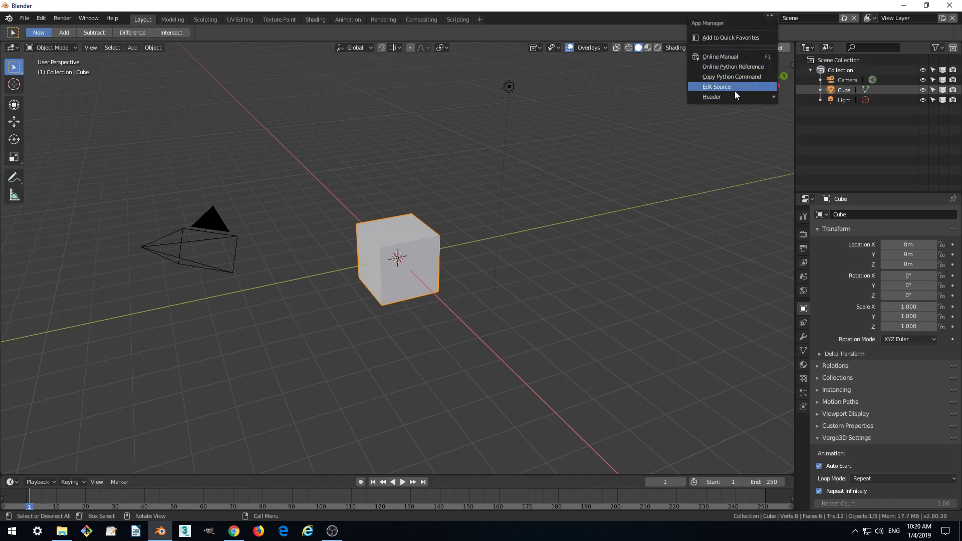
mouse_move(732, 95)
click(807, 106)
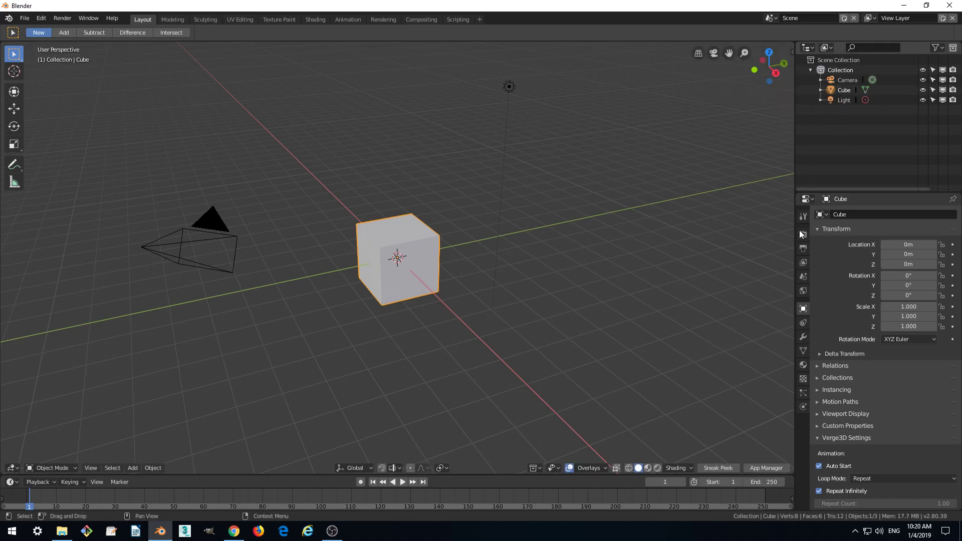
right_click(762, 465)
mouse_move(759, 465)
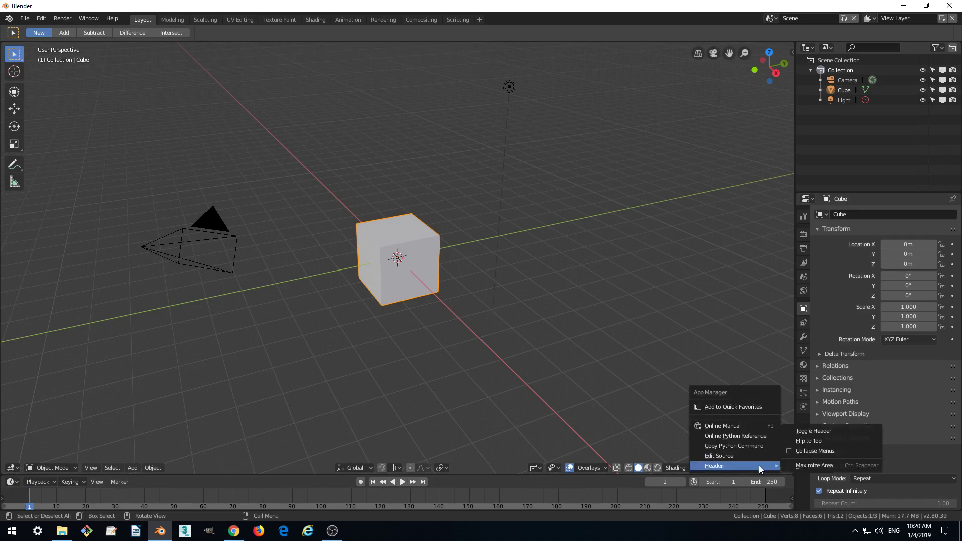
click(808, 441)
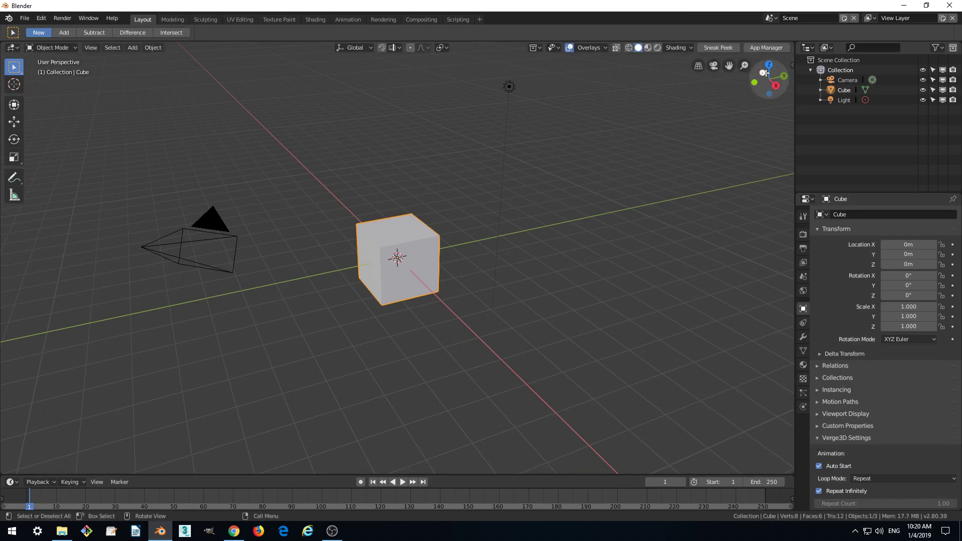
- Launch the Verge3D App Manager, scroll its apps list, and open the applications folder
click(771, 47)
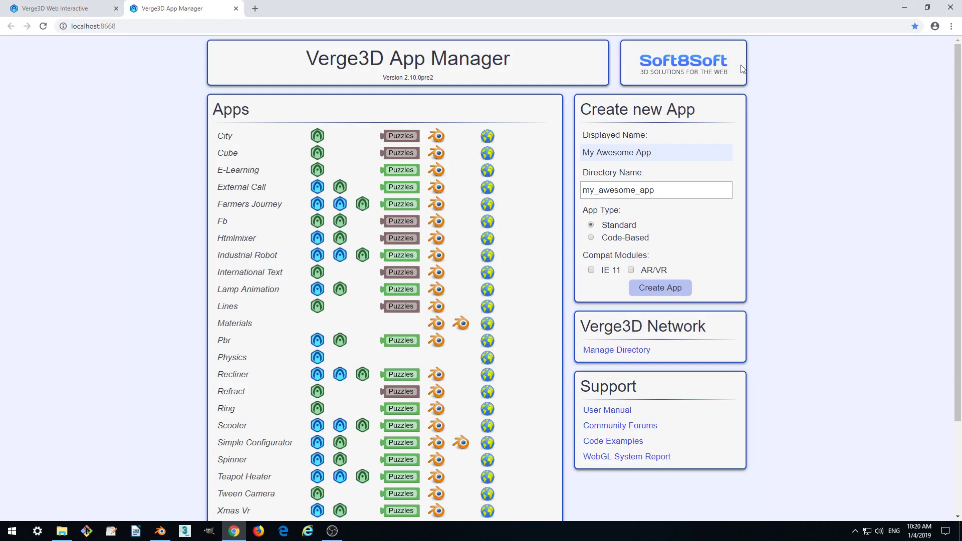
scroll(211, 180, down, 1)
scroll(210, 179, down, 3)
scroll(213, 171, up, 4)
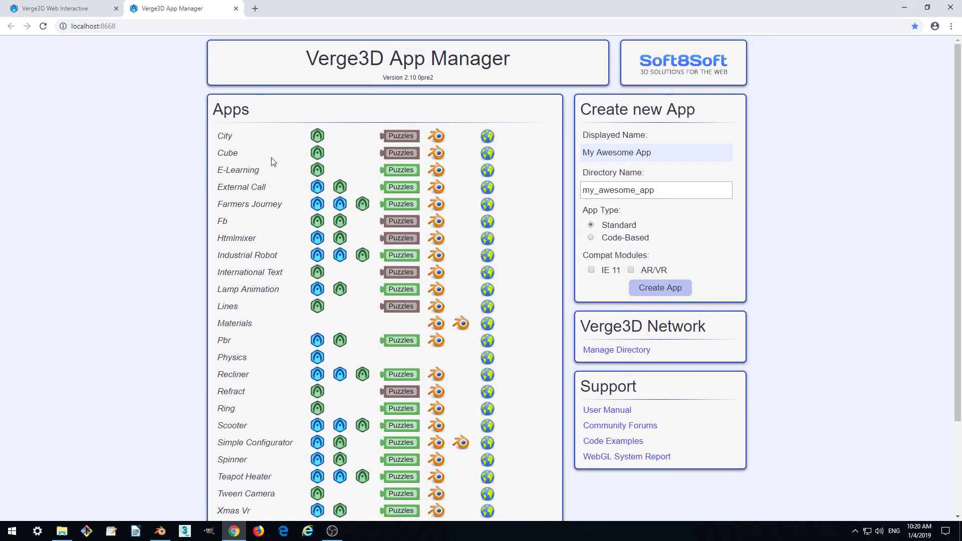
scroll(281, 170, down, 2)
scroll(274, 165, up, 2)
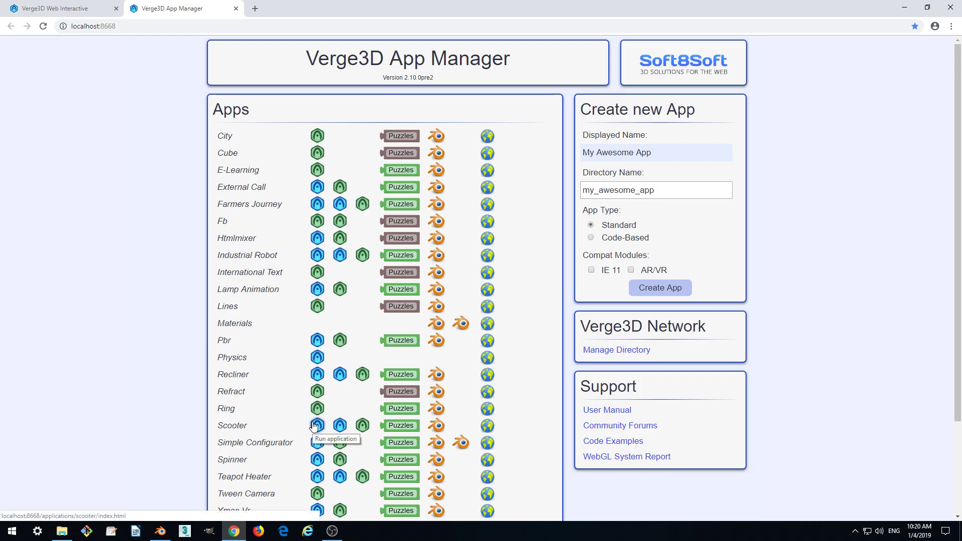
click(62, 531)
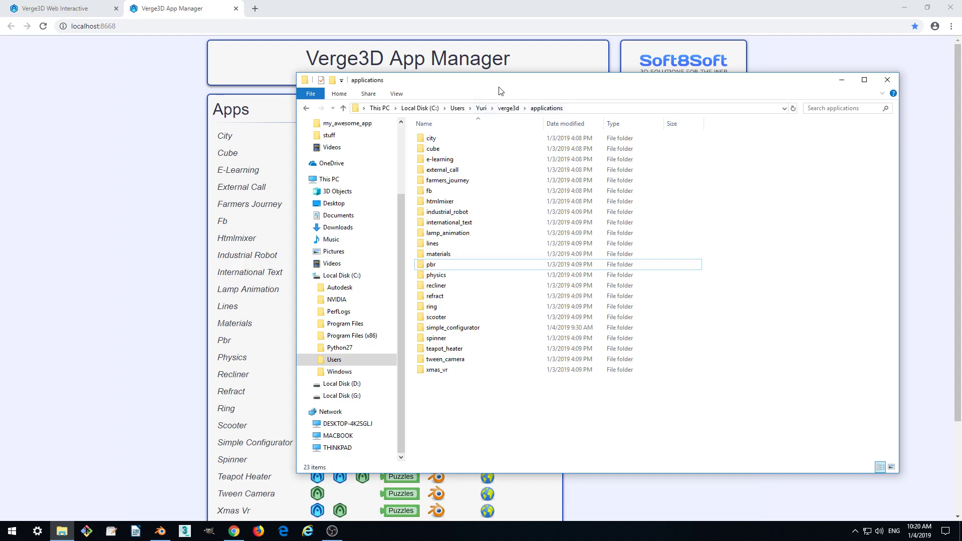
- Drag the applications folder window aside, then back toward the screen centre
drag(499, 90, 732, 96)
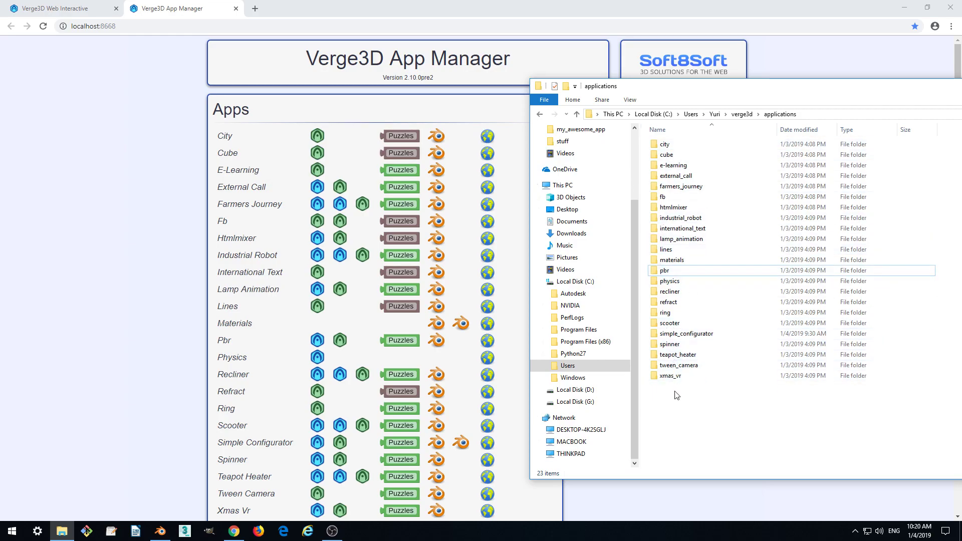
drag(662, 91, 325, 89)
- Create a new app with directory name 'nightstand' in the App Manager
click(140, 77)
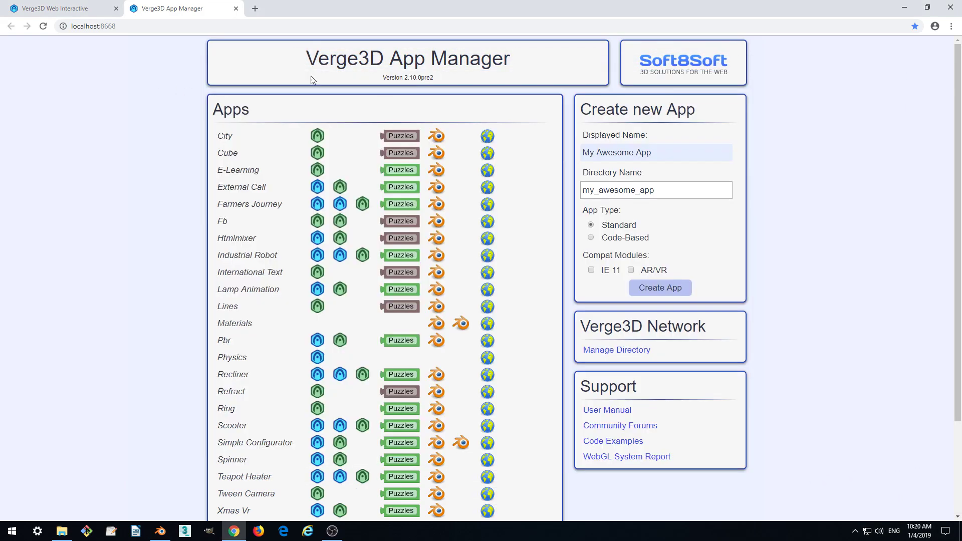
double_click(675, 189)
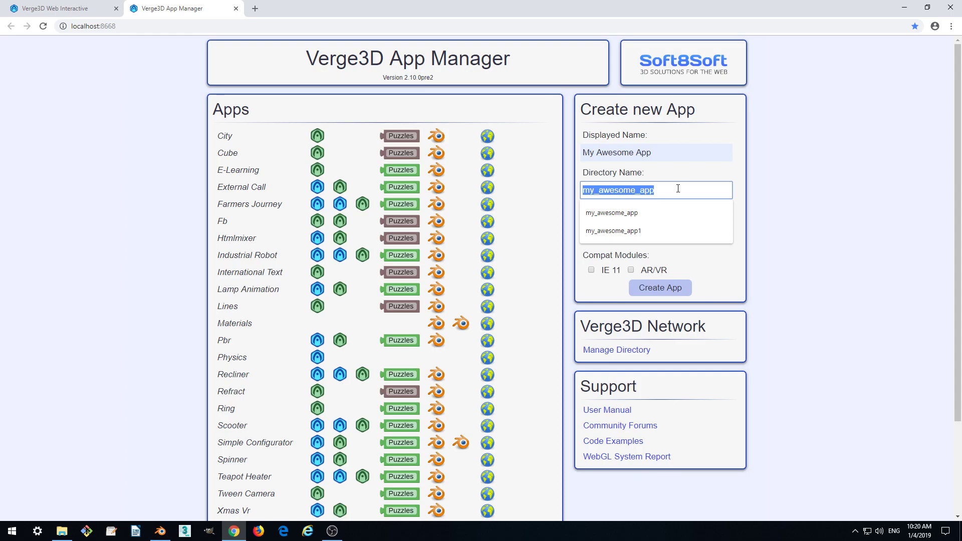
text(night)
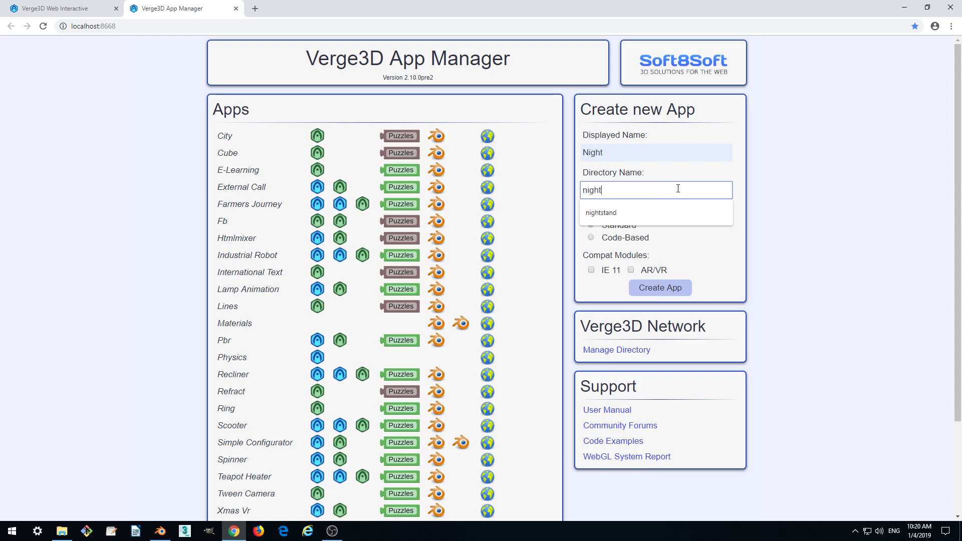
text(stand)
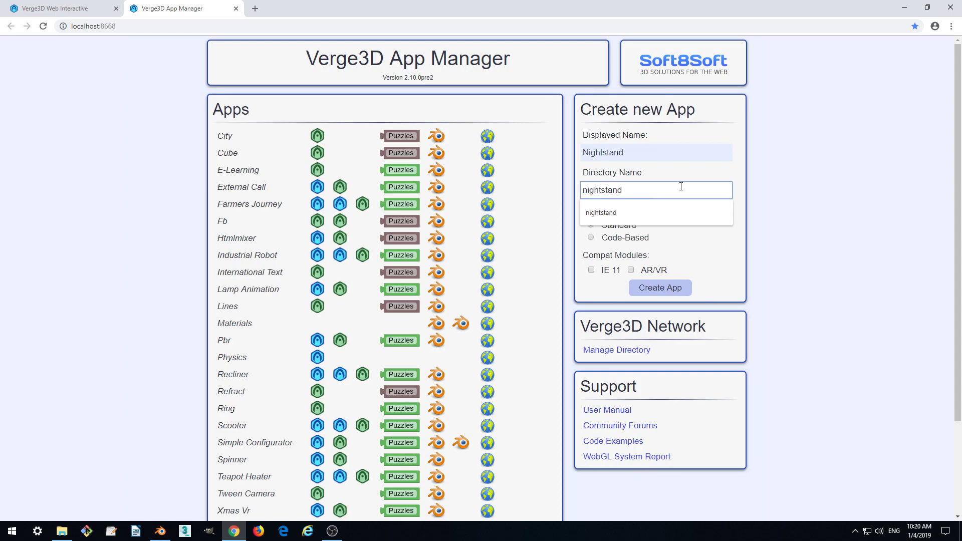
click(790, 158)
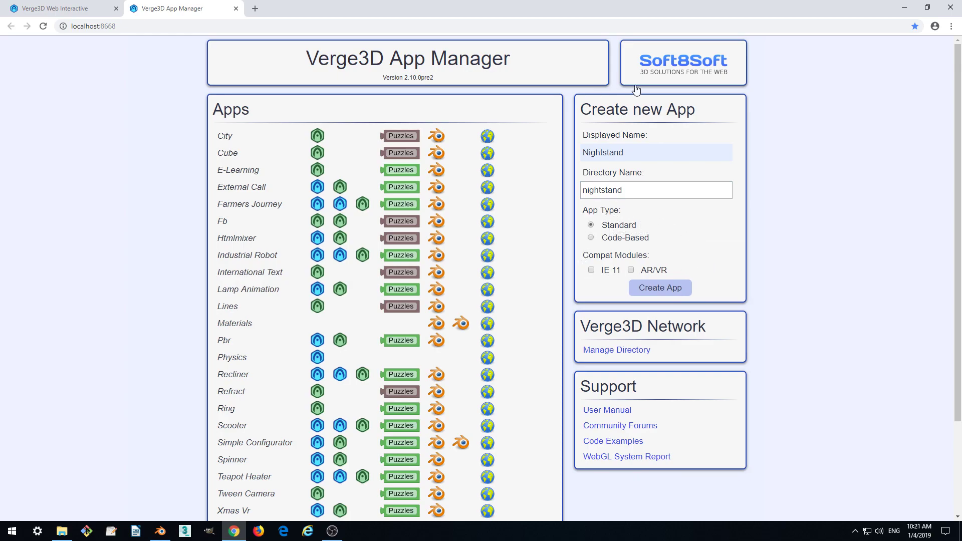
click(647, 289)
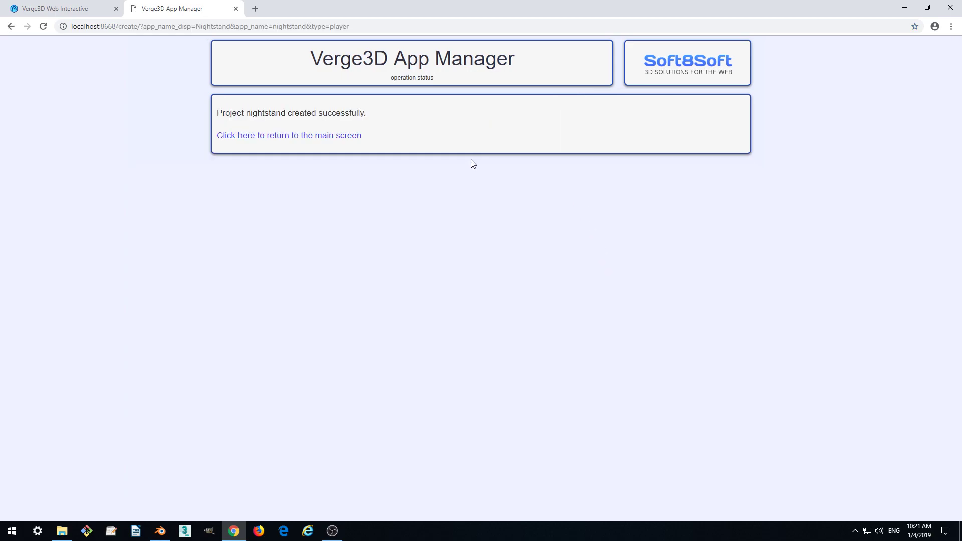
- Return to the App Manager main page, scroll its list, and open the applications folder
click(346, 136)
scroll(175, 153, down, 2)
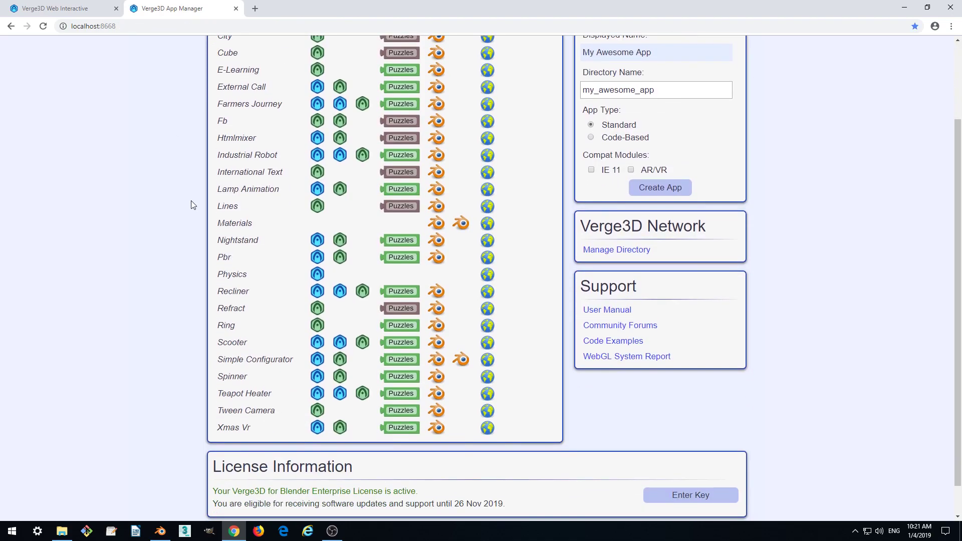
scroll(201, 238, up, 1)
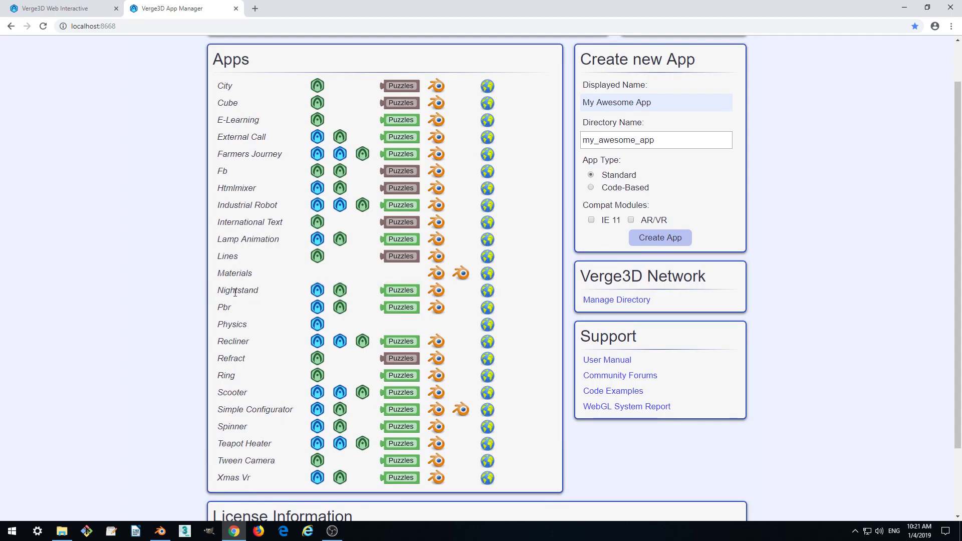
click(62, 530)
- Open the nightstand app folder, shifting its window right and back left
drag(369, 86, 569, 84)
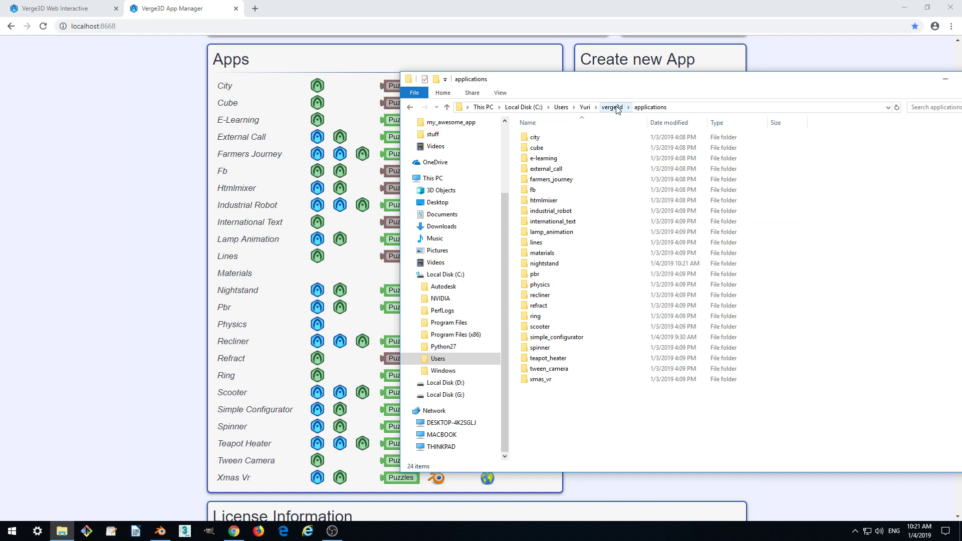
double_click(557, 265)
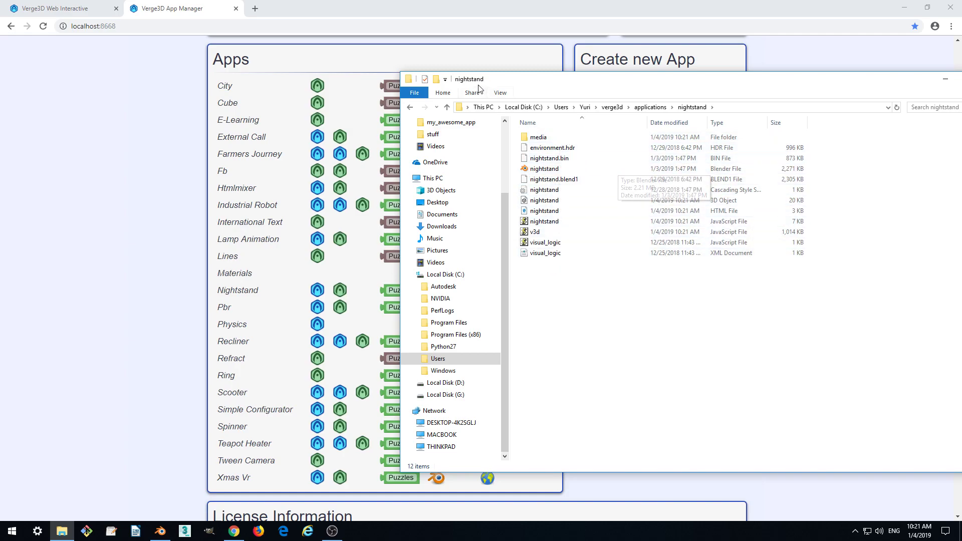
drag(514, 84, 602, 84)
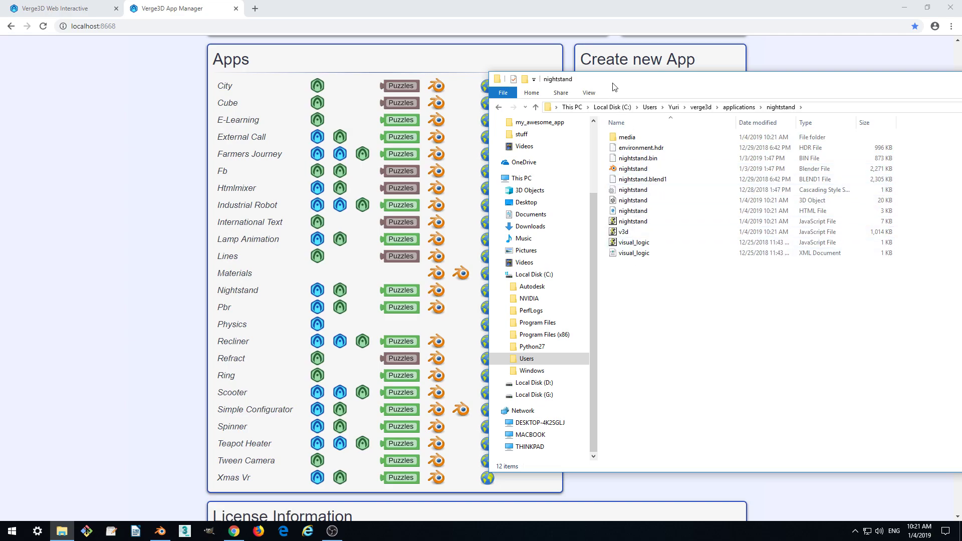
drag(614, 86, 367, 86)
- Run the Nightstand app from the App Manager in a new tab
click(154, 173)
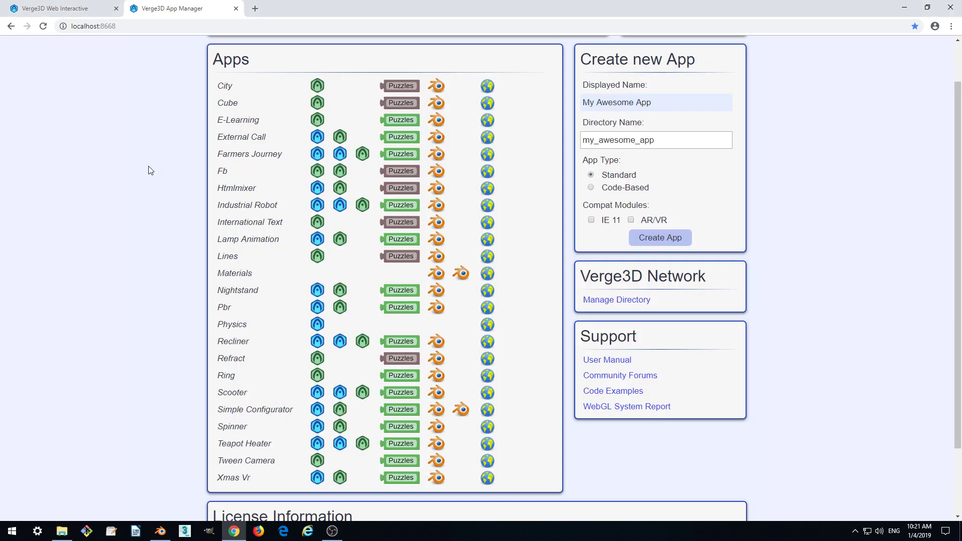
scroll(208, 222, down, 3)
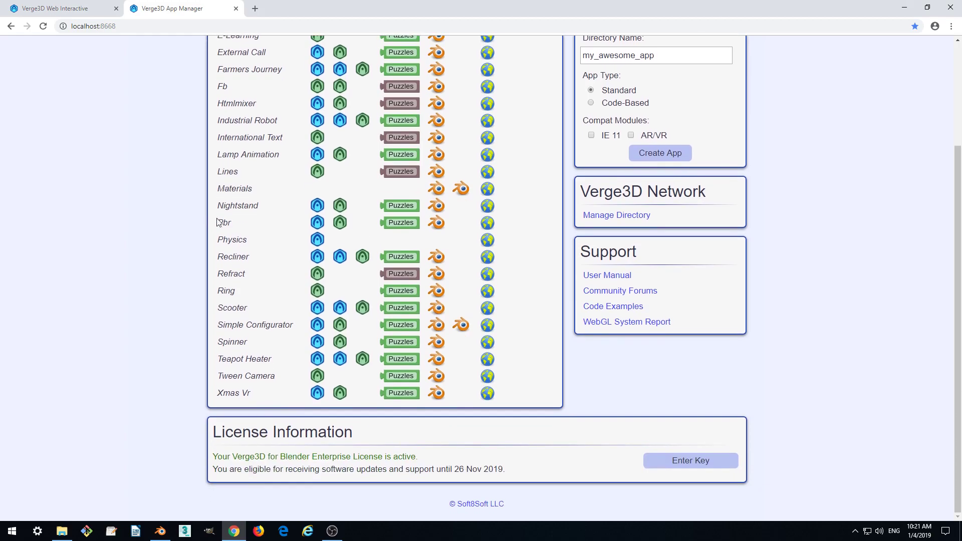
scroll(259, 232, up, 1)
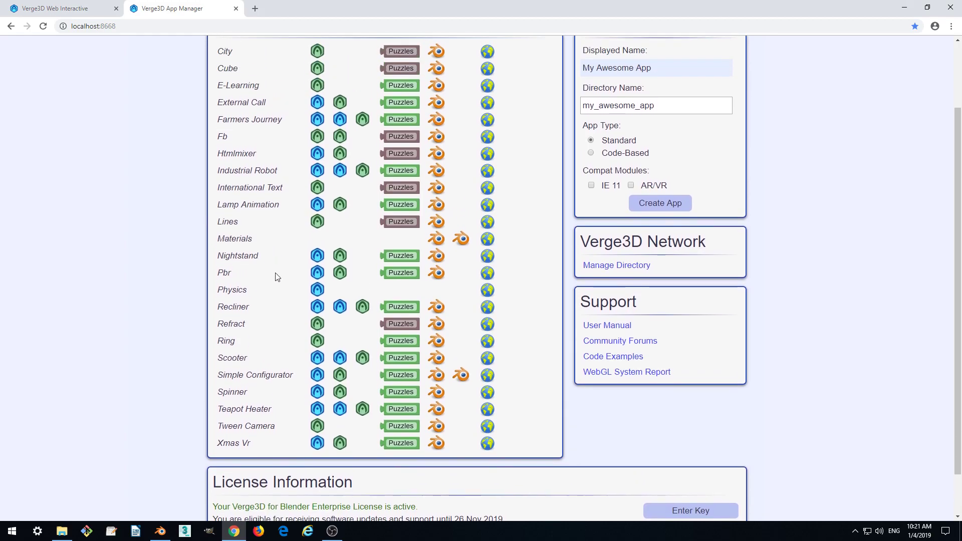
click(318, 256)
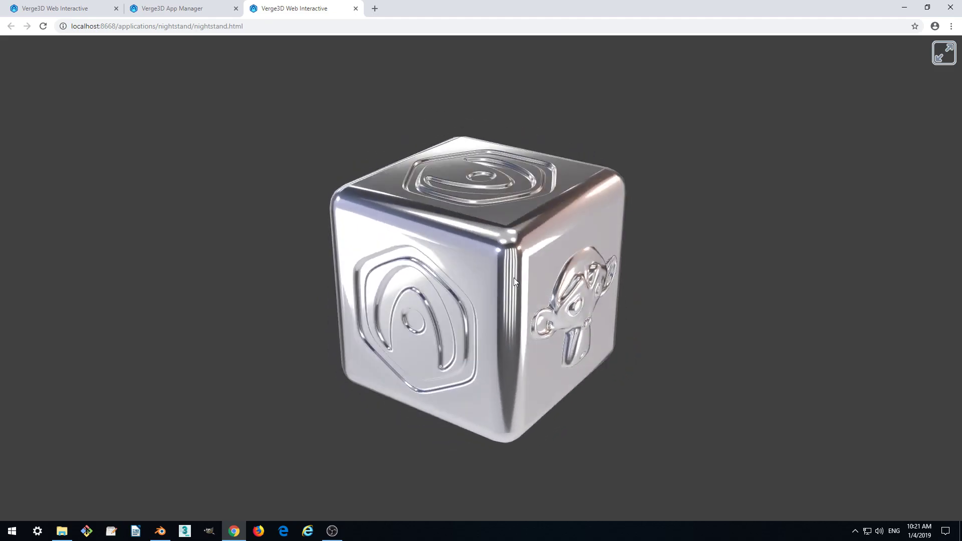
- Orbit the cube toward the monkey face, then enter and exit full screen
drag(517, 271, 465, 275)
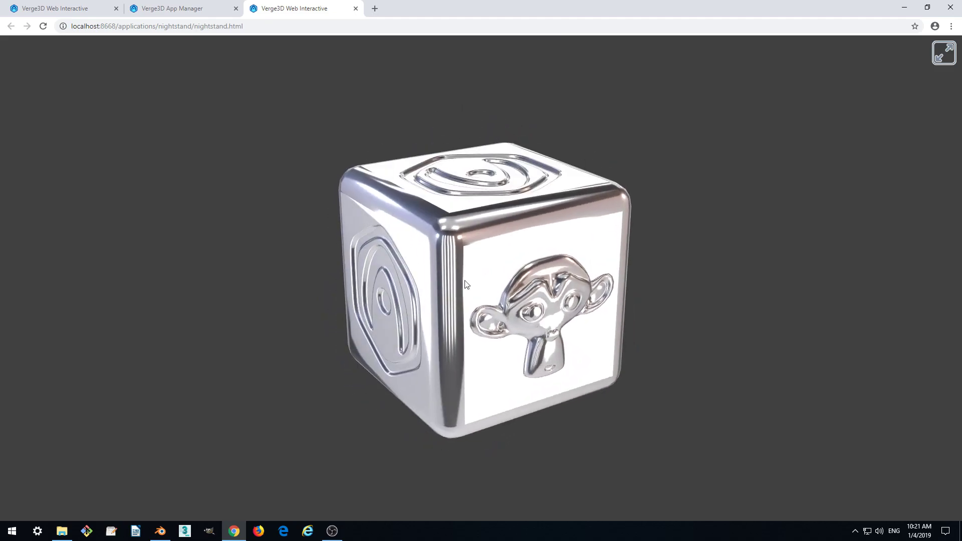
click(938, 59)
key(Escape)
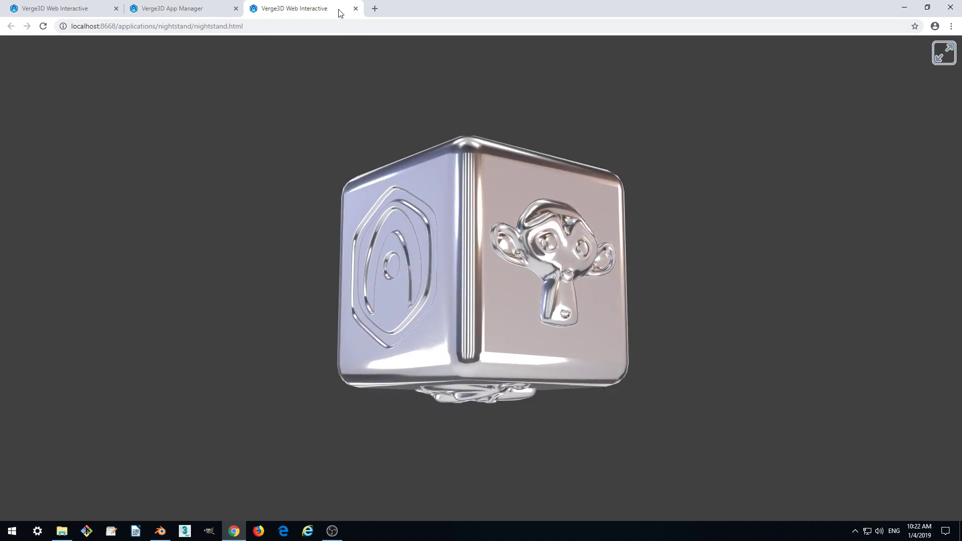
- Close the Nightstand preview tab in the browser
click(355, 9)
scroll(166, 243, up, 2)
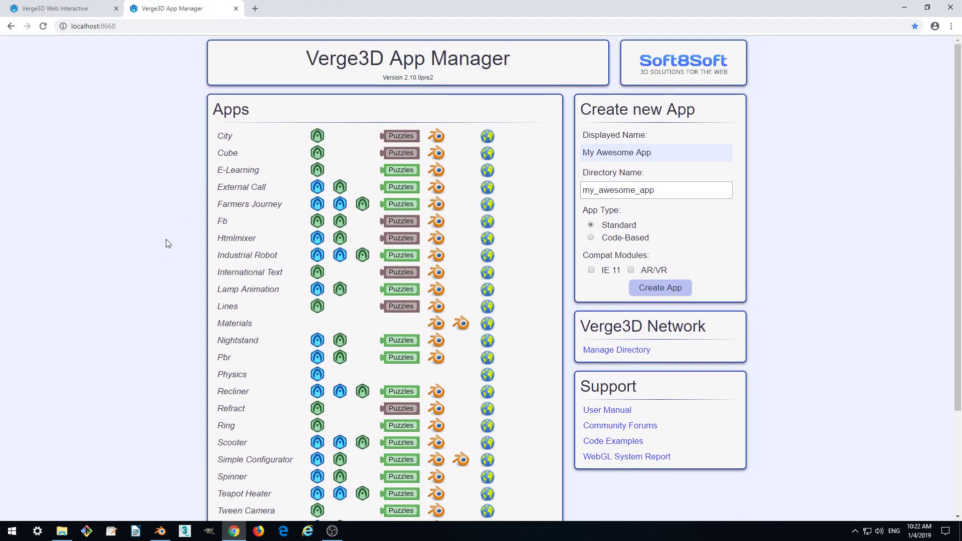
scroll(150, 238, down, 1)
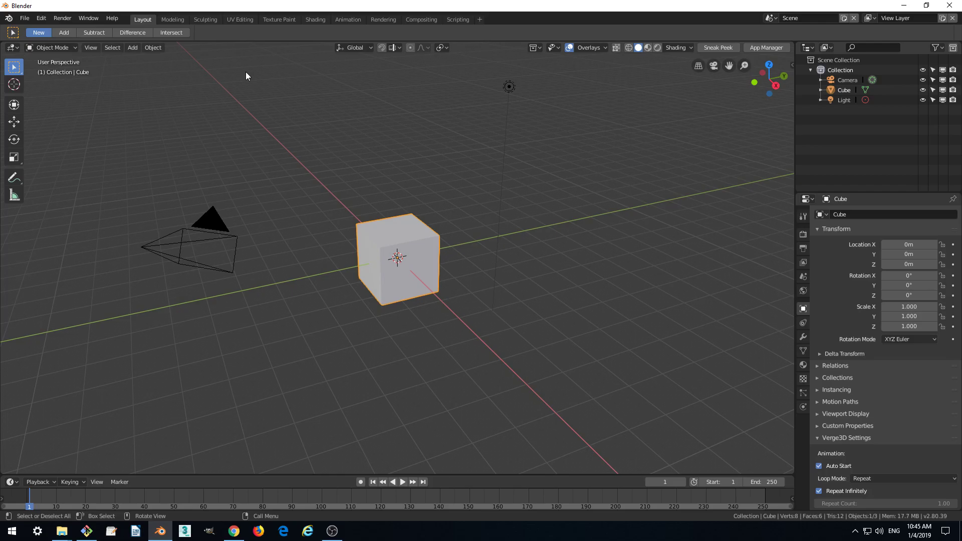
- Open nightstand.blend from the applications\nightstand folder via File > Open
click(25, 18)
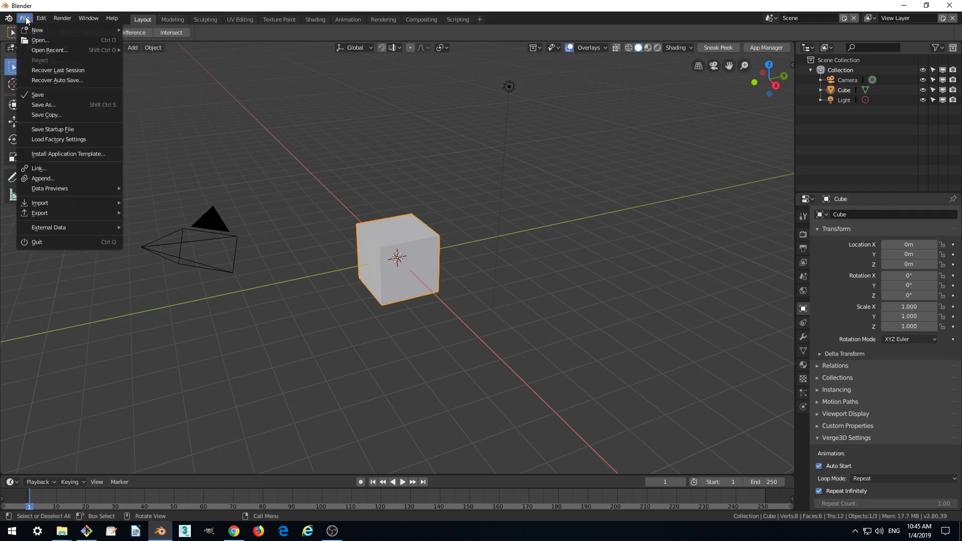
click(36, 40)
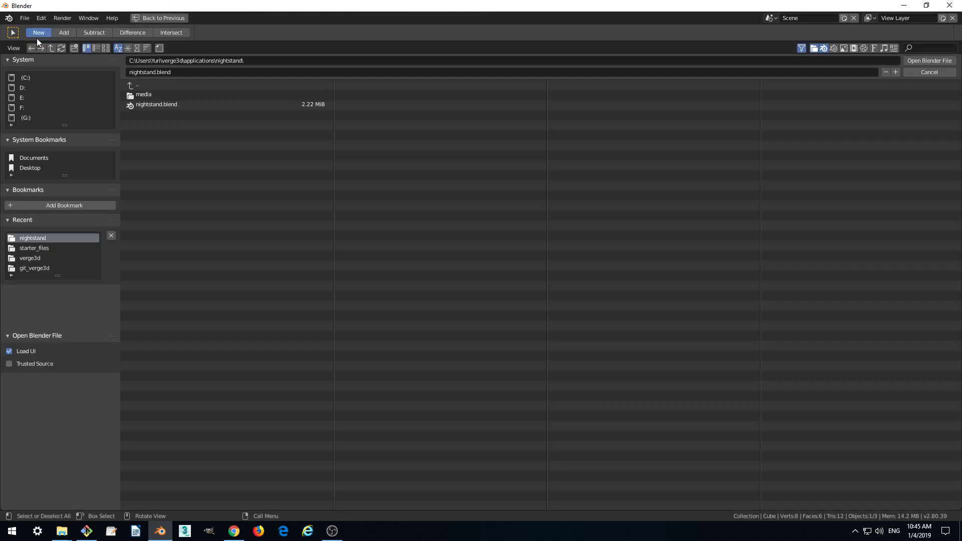
double_click(161, 104)
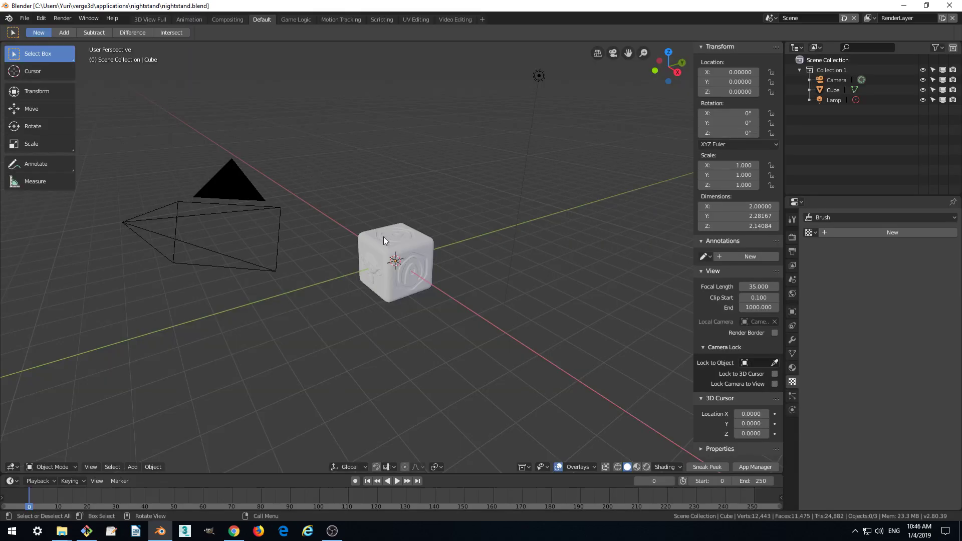
scroll(416, 268, up, 1)
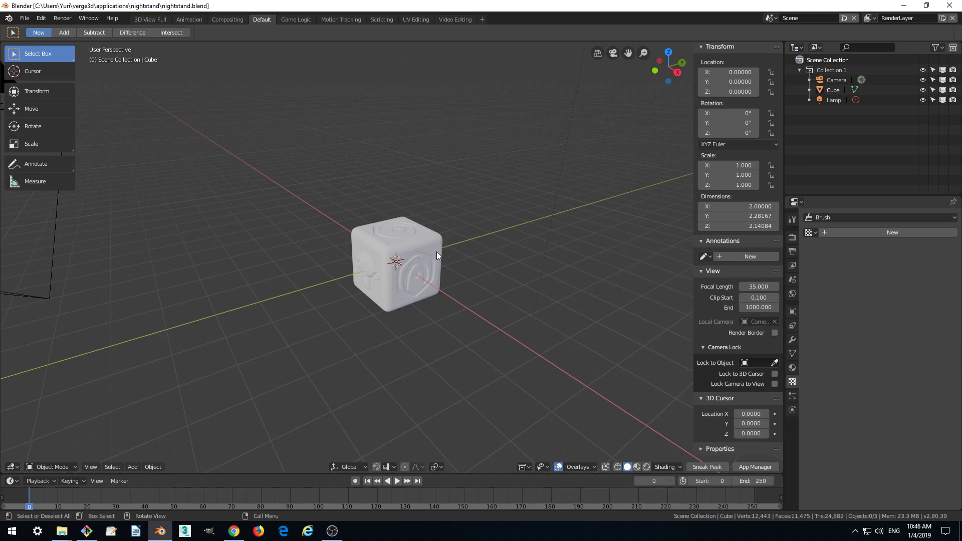
scroll(433, 230, up, 2)
scroll(432, 234, down, 1)
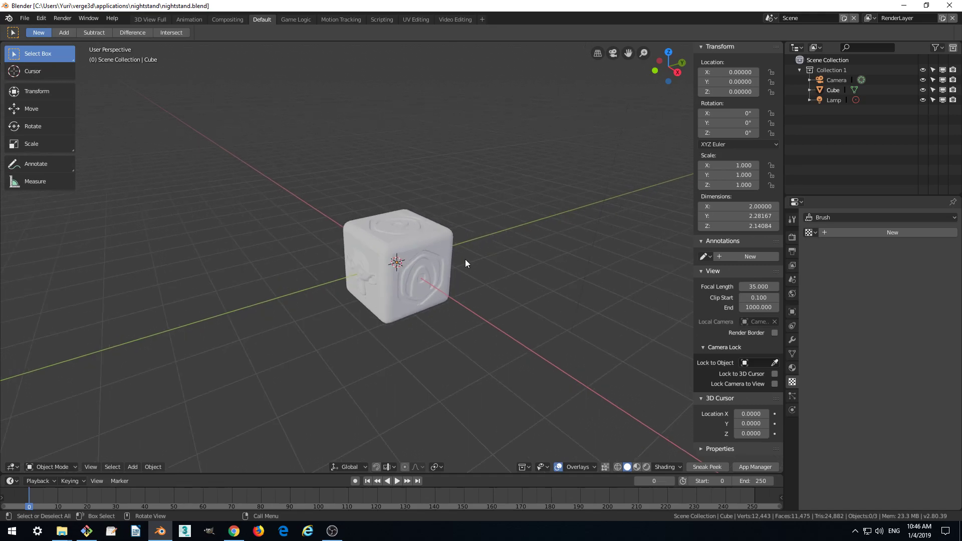
- Switch the viewport to Rendered shading and set the render engine to Eevee
click(645, 466)
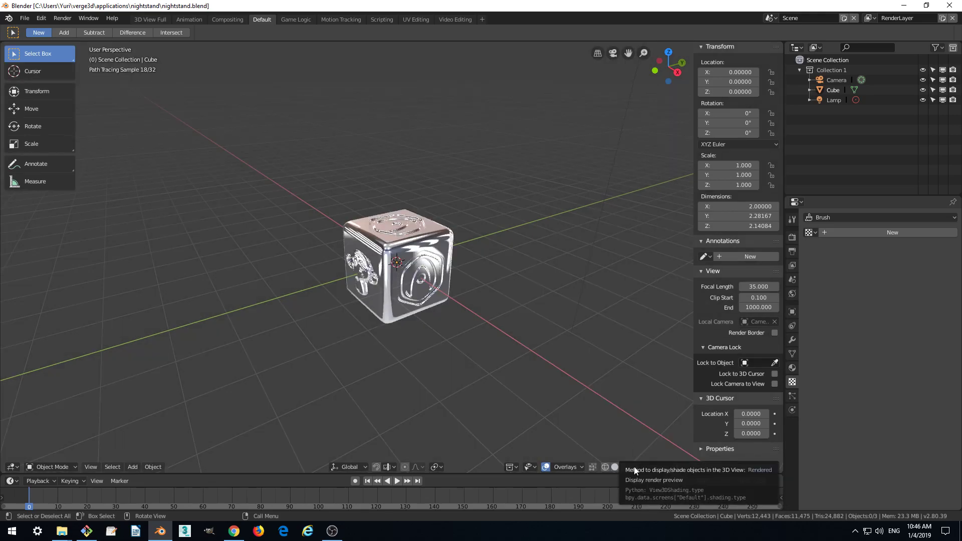
mouse_move(500, 301)
alt+middle_down()
mouse_move(455, 251)
mouse_move(401, 278)
alt+middle_up()
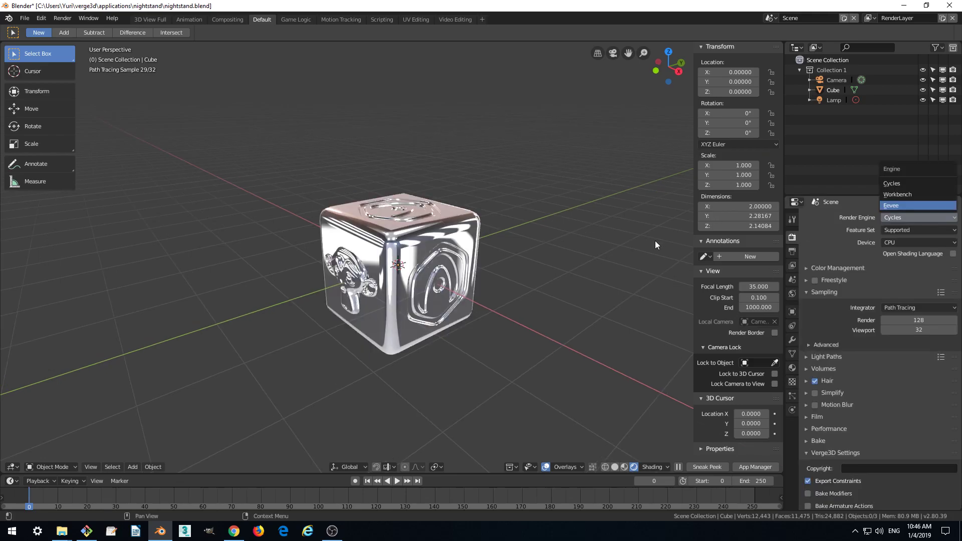
key(Return)
- Orbit and zoom around the cube to inspect its top and front faces
mouse_move(516, 282)
middle_down()
mouse_move(483, 304)
mouse_move(548, 269)
mouse_move(512, 288)
mouse_move(530, 266)
mouse_move(521, 277)
middle_up()
scroll(524, 276, down, 3)
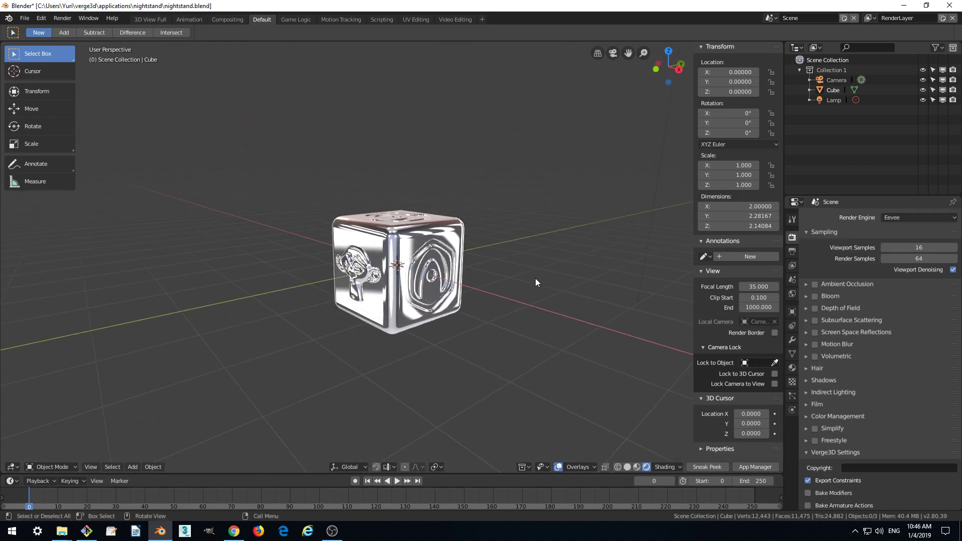
middle_drag(535, 279, 530, 290)
scroll(530, 290, up, 2)
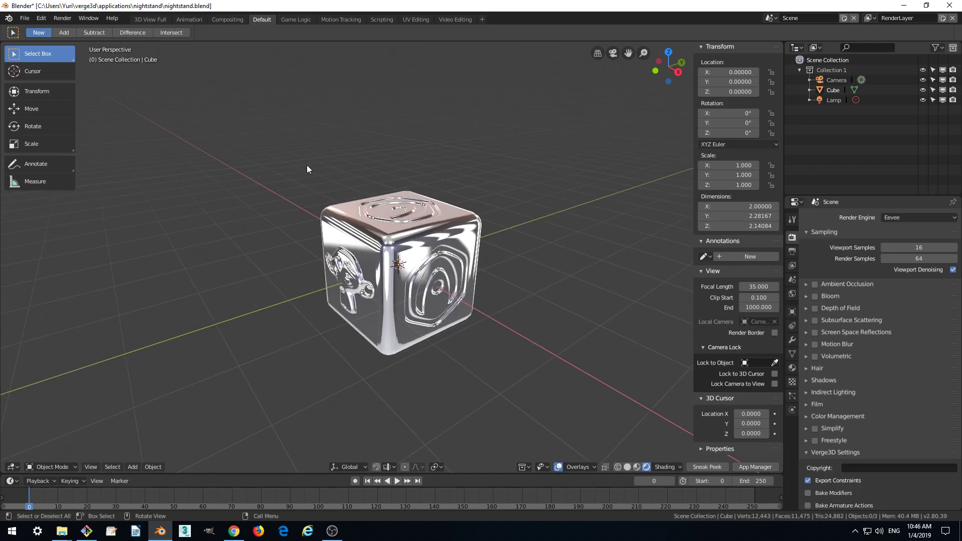
scroll(410, 235, down, 1)
scroll(501, 290, up, 1)
scroll(522, 296, down, 1)
middle_drag(521, 296, 463, 288)
- Bring up the Verge3D simple_configurator tab and orbit to see the wooden nightstand's sides and top
click(233, 531)
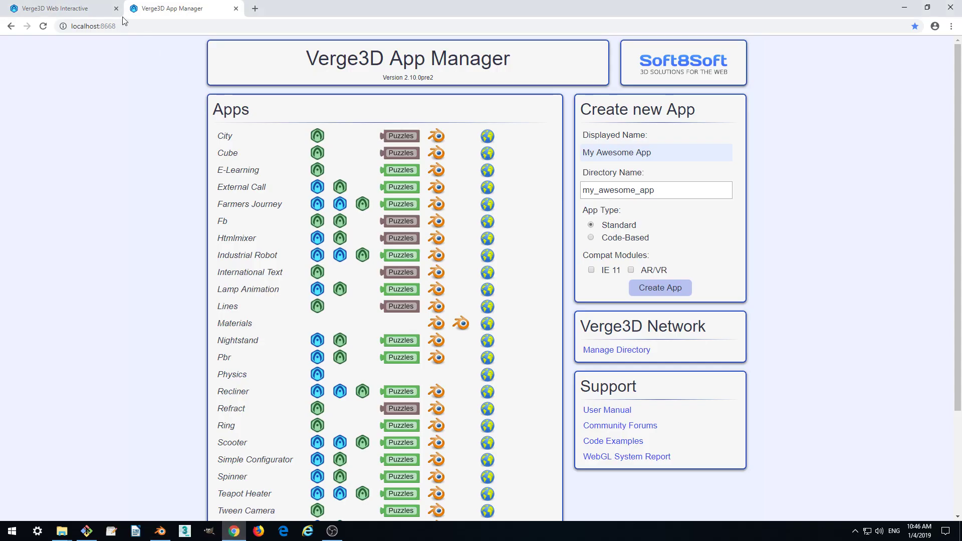
click(63, 10)
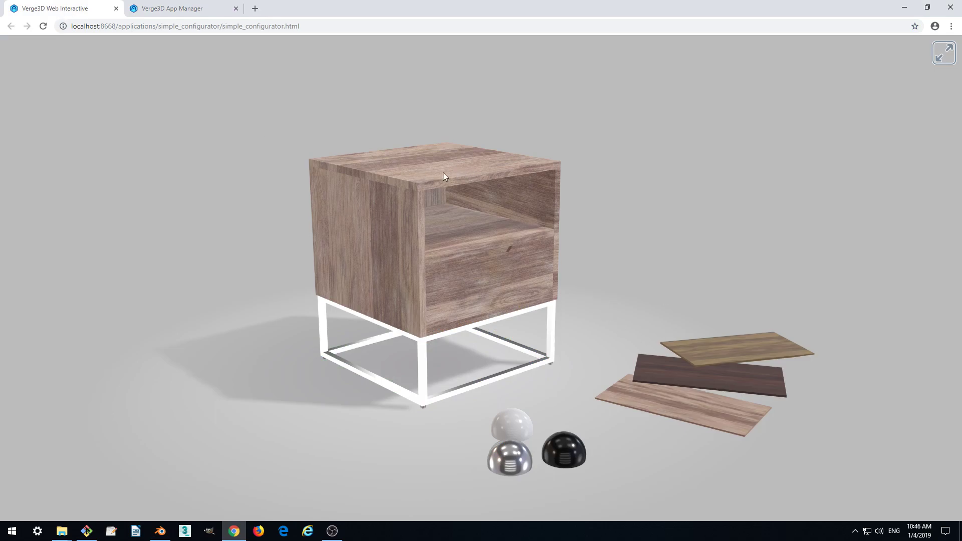
drag(689, 223, 684, 371)
drag(524, 408, 610, 483)
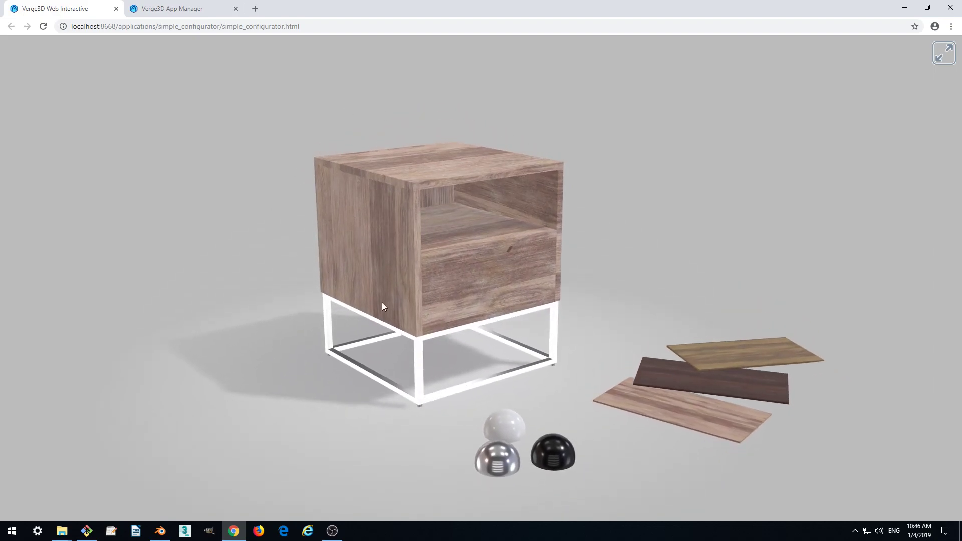
- Return to nightstand.blend, orbit the chrome cube, and reveal the Verge3D glTF (.gltf) export option
click(160, 531)
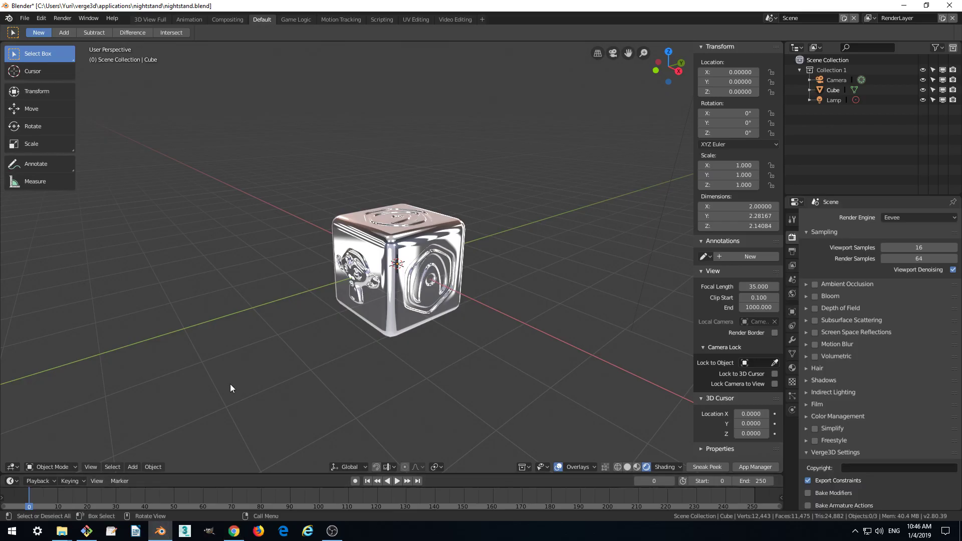
middle_drag(336, 268, 322, 242)
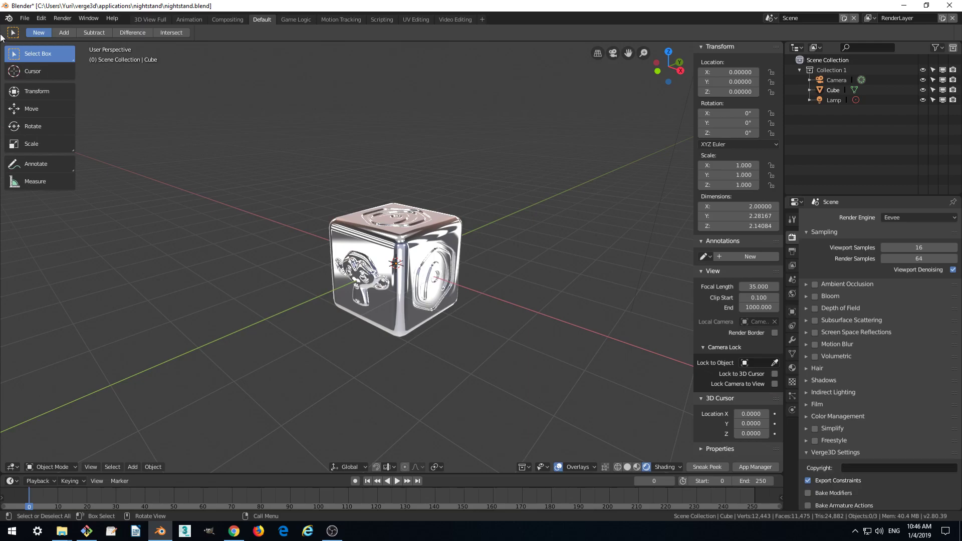
click(23, 19)
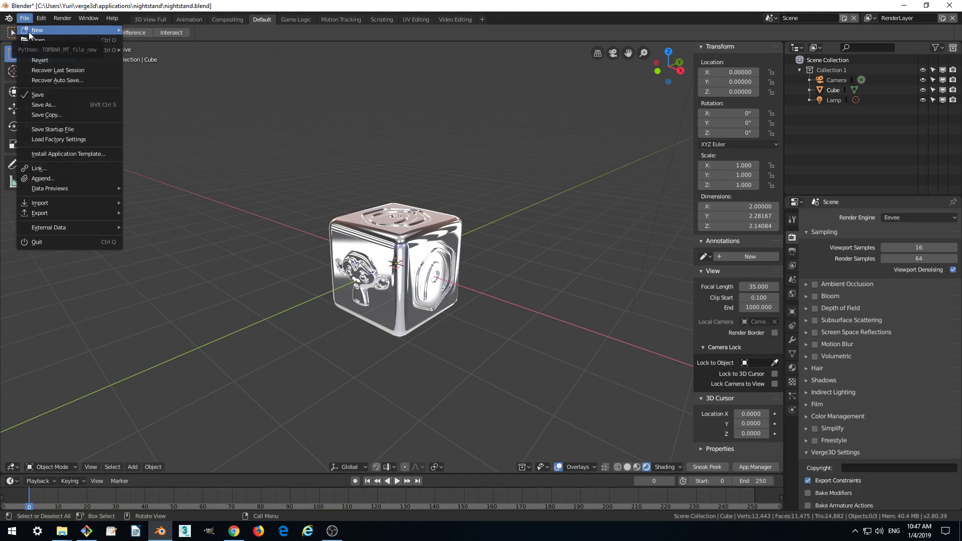
mouse_move(43, 213)
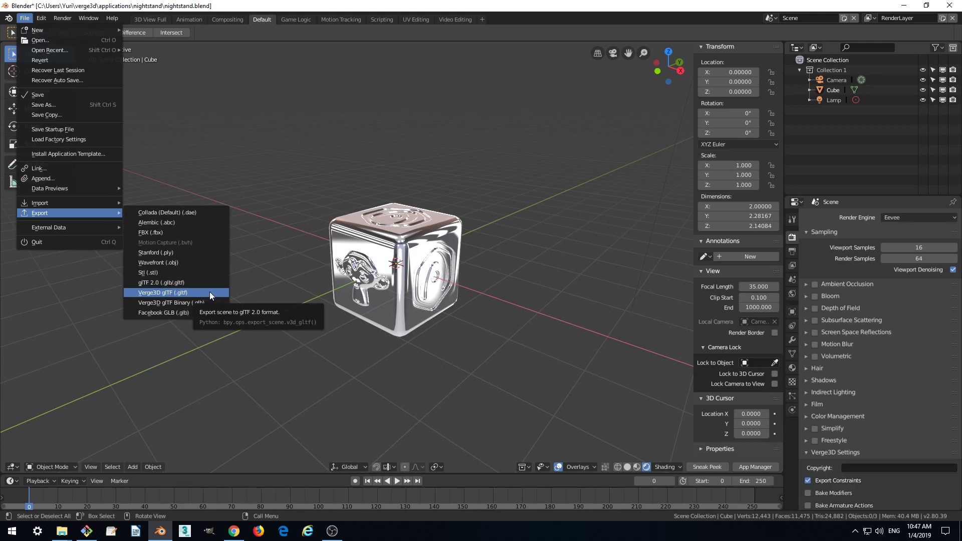
- Launch the Nightstand app from the App Manager list in a new tab, then close that tab
click(233, 530)
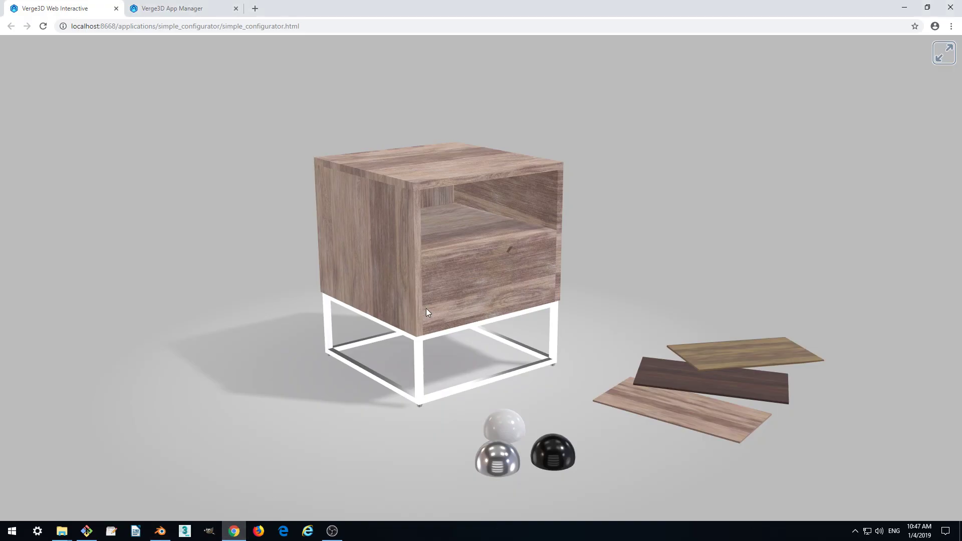
click(173, 9)
scroll(351, 280, down, 3)
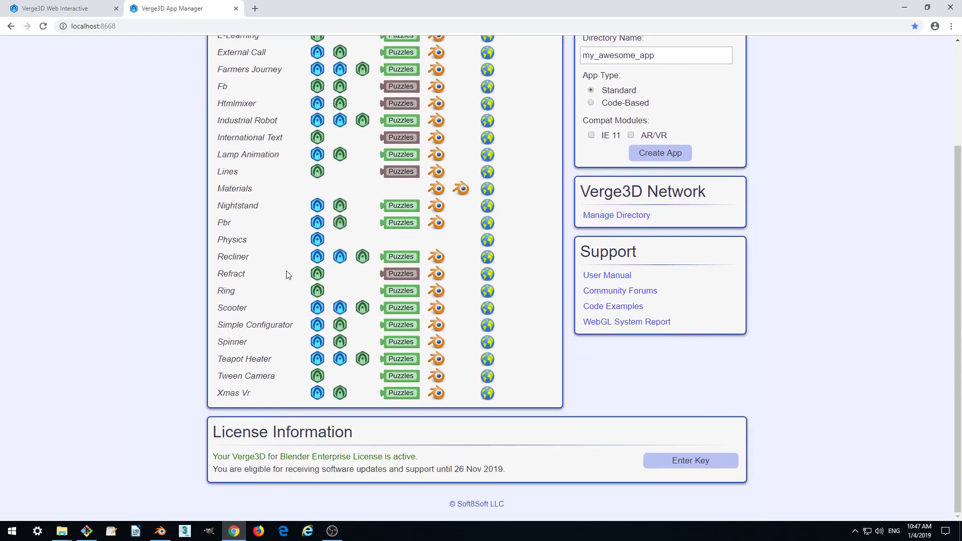
scroll(283, 248, up, 1)
click(318, 257)
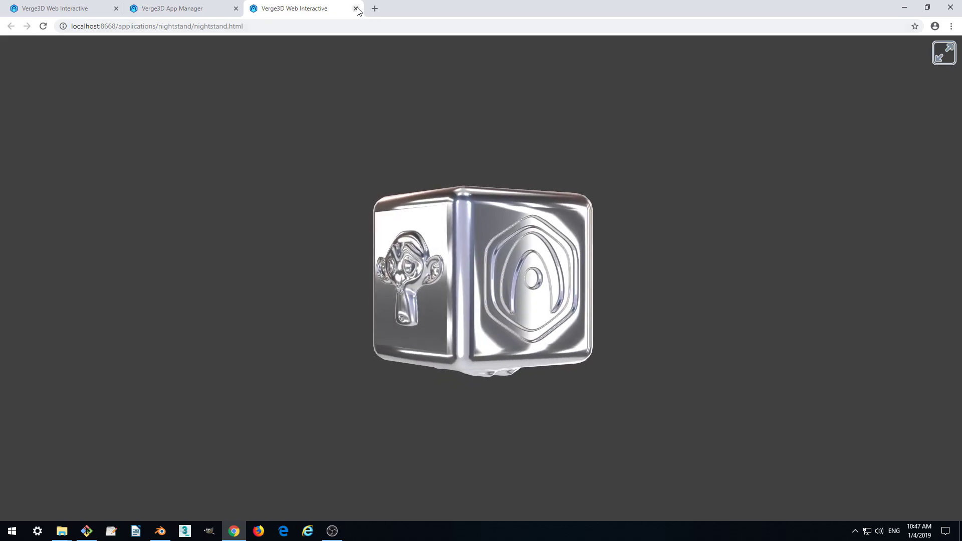
click(355, 8)
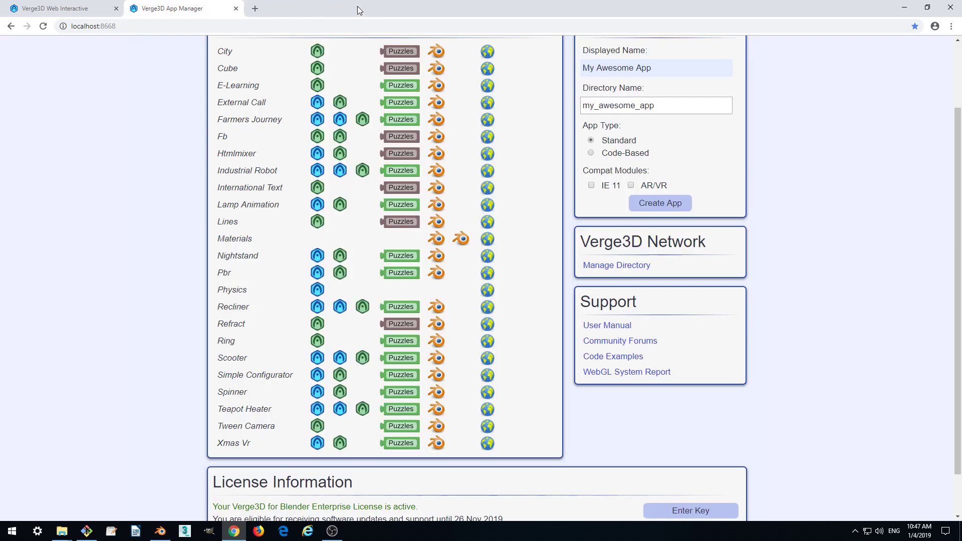
- Bring nightstand.blend forward and zoom in on the embossed chrome cube
click(161, 533)
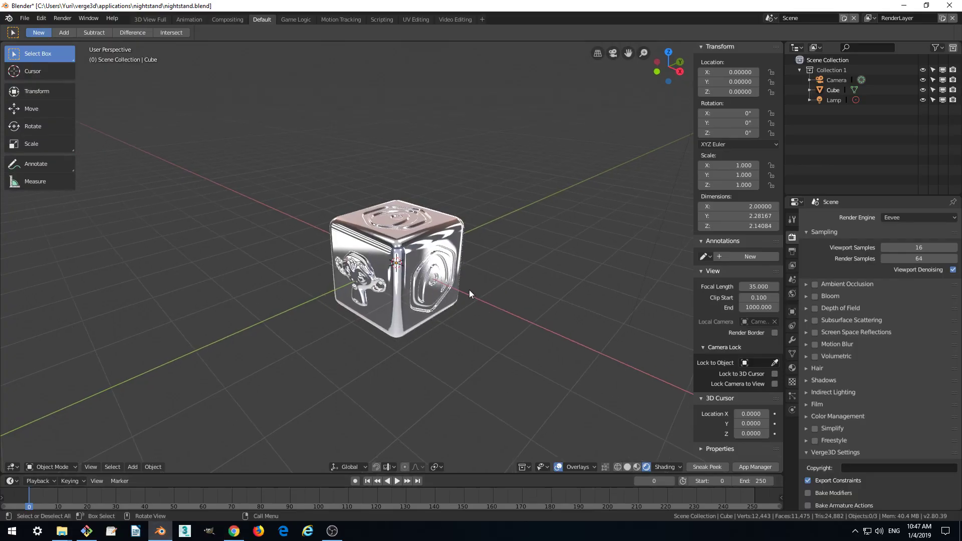
scroll(468, 290, up, 2)
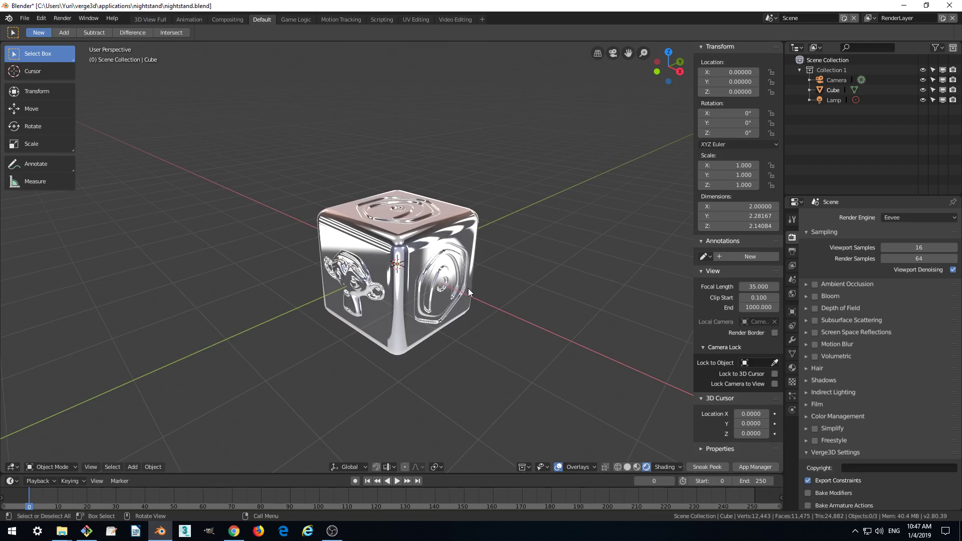
scroll(468, 288, up, 1)
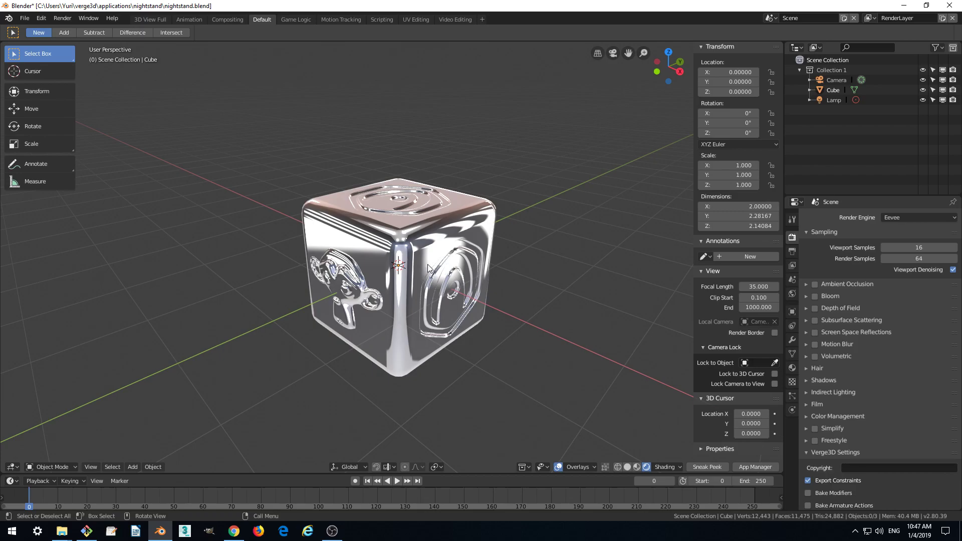
click(62, 531)
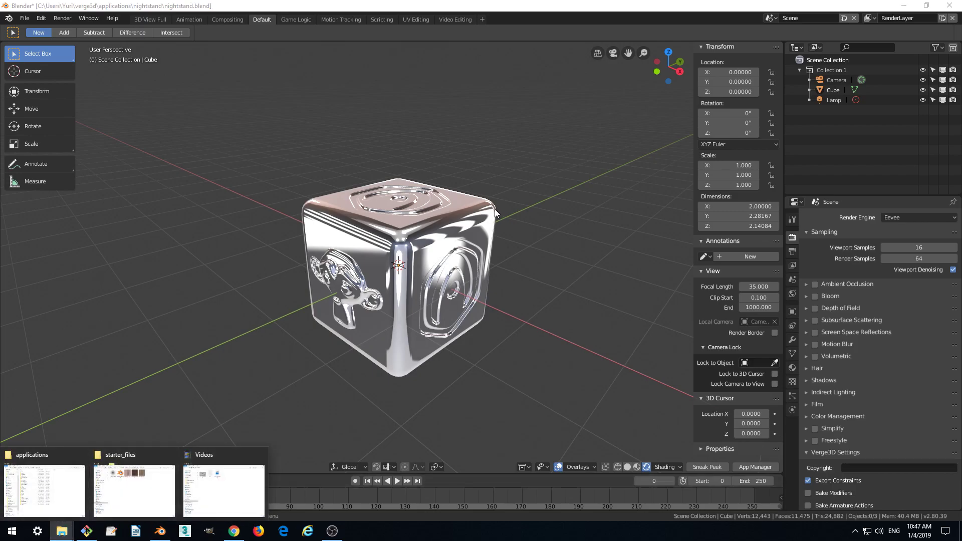
- Open starter_files and inspect the simple_configurator blend, three wood_basecolor textures and ground_mask
click(134, 488)
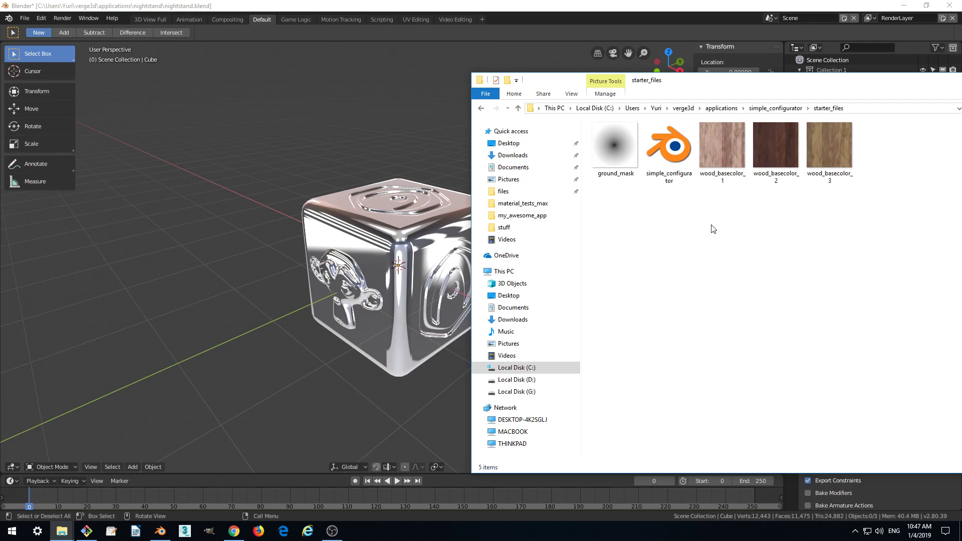
click(678, 150)
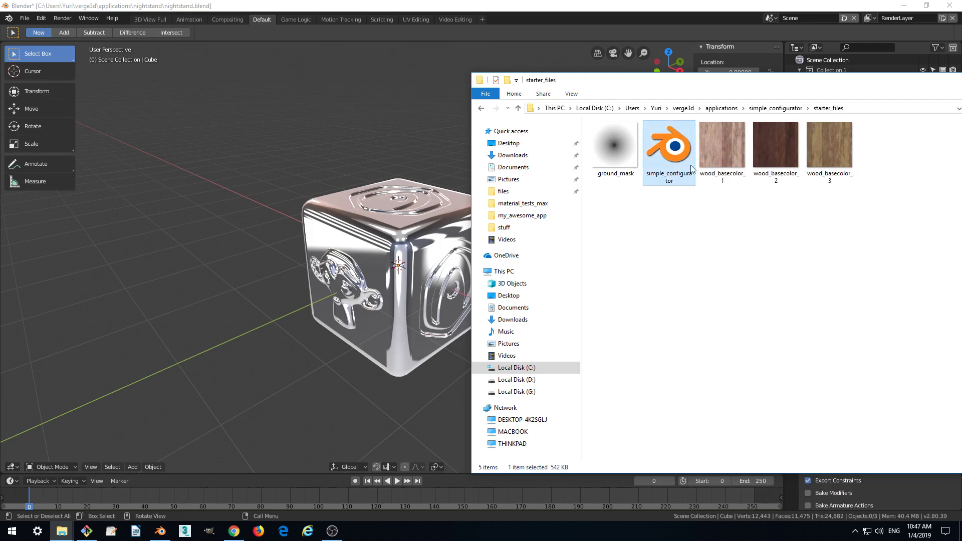
drag(886, 189, 722, 137)
click(775, 218)
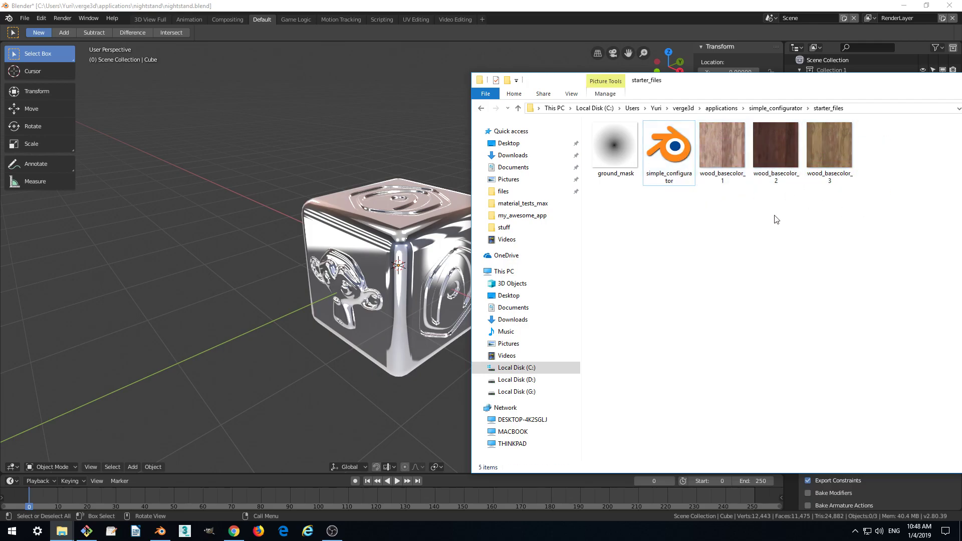
click(609, 152)
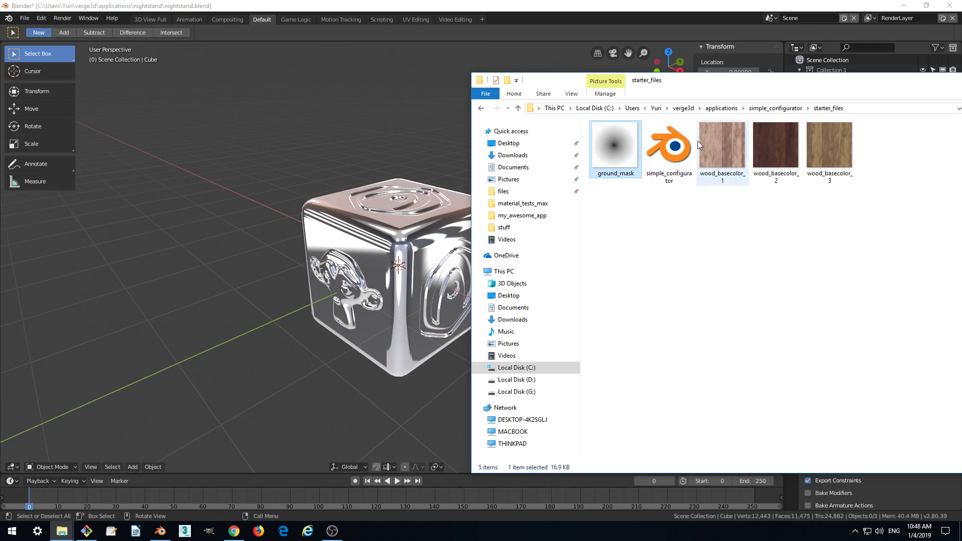
- Open simple_configurator.blend from the simple_configurator\starter_files folder
click(24, 18)
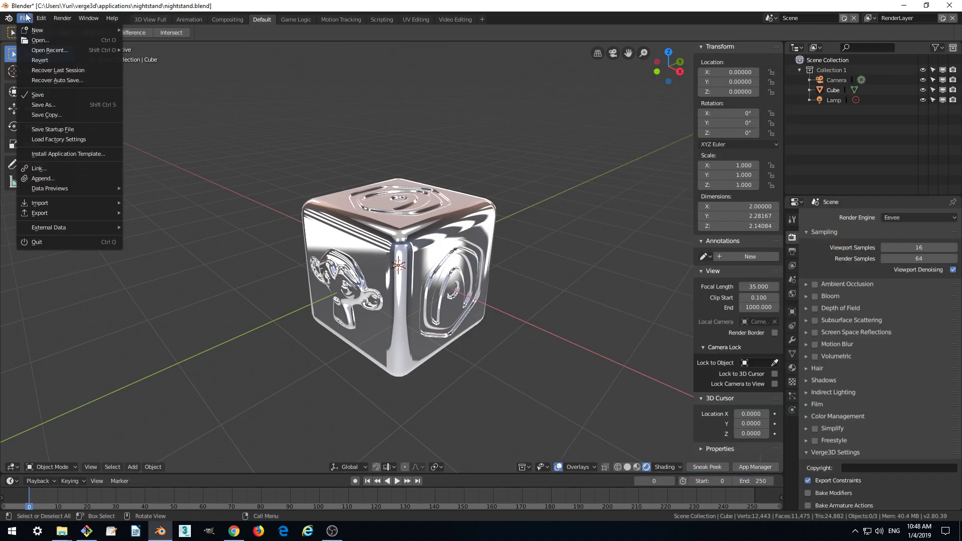
click(31, 39)
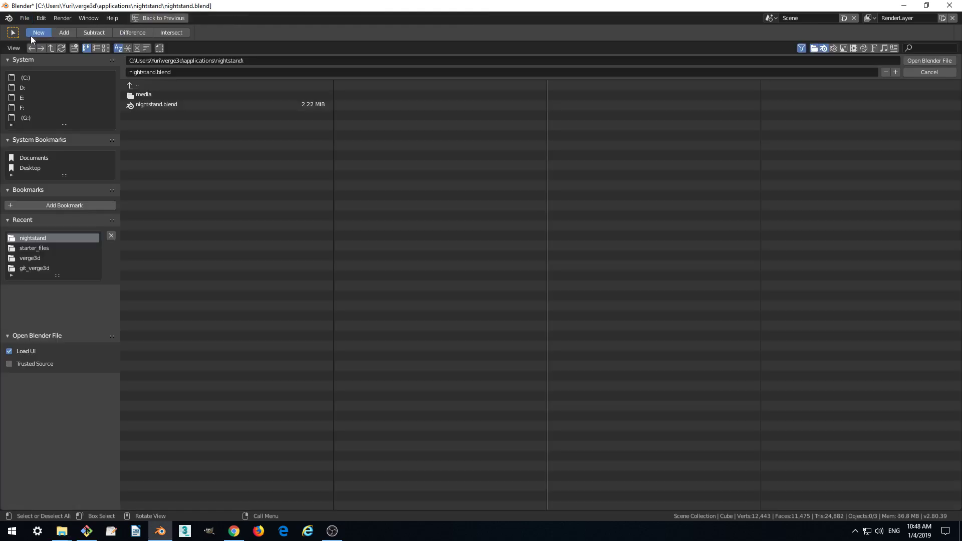
click(149, 84)
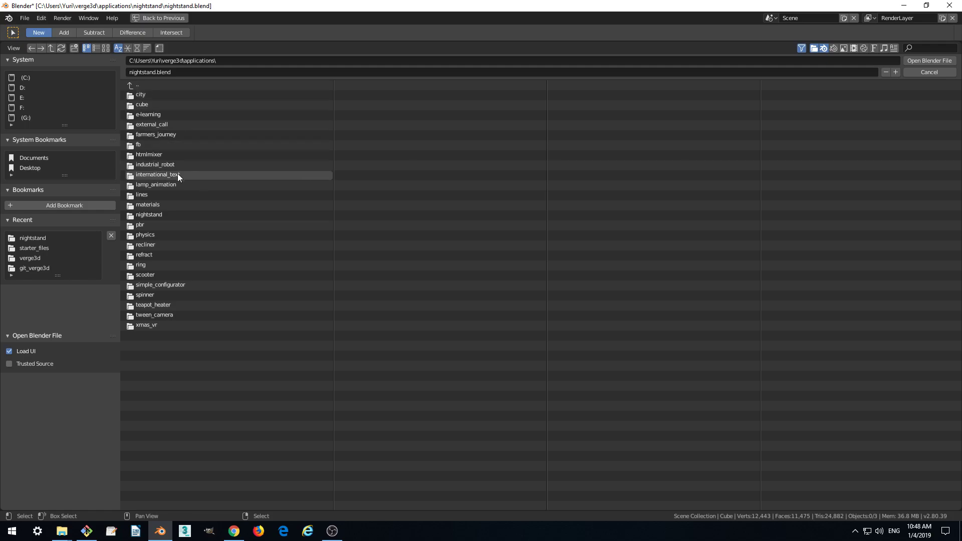
click(172, 283)
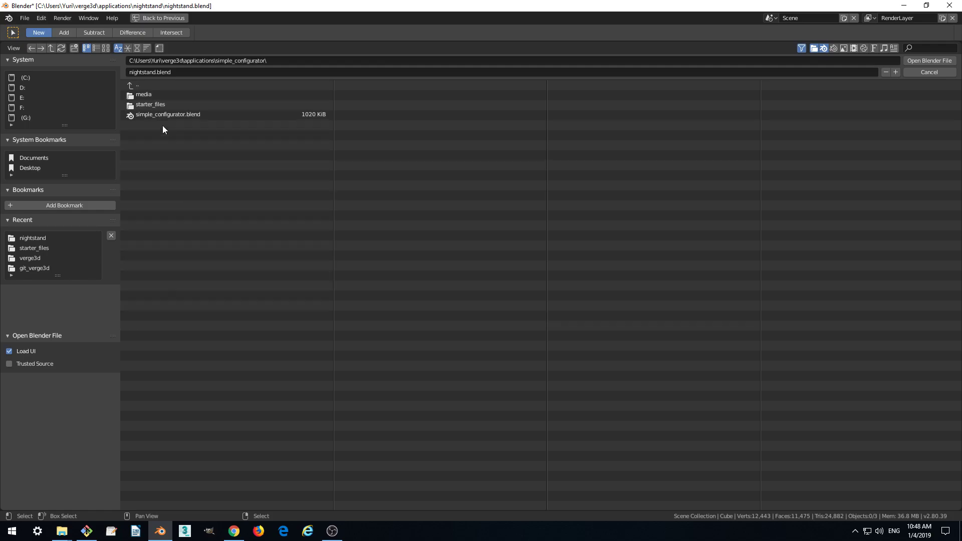
click(158, 104)
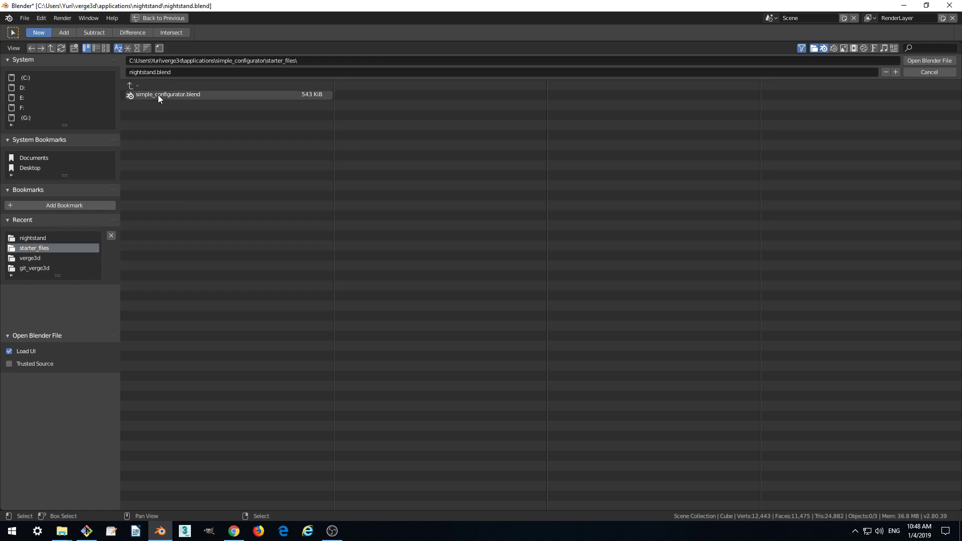
double_click(173, 94)
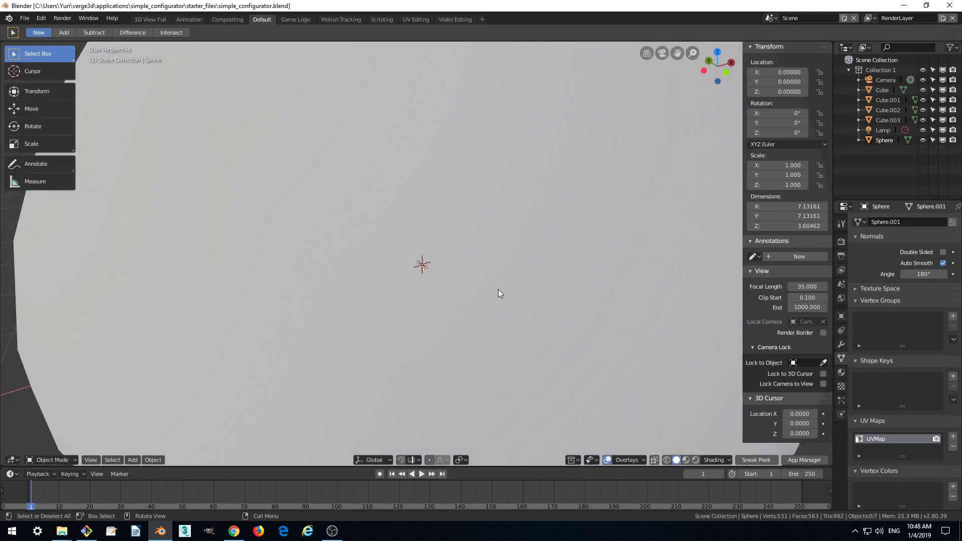
- Inspect the nightstand by selecting the cabinet body Cube and the drawer Cube.003
middle_drag(519, 288, 555, 218)
click(438, 175)
scroll(443, 179, up, 3)
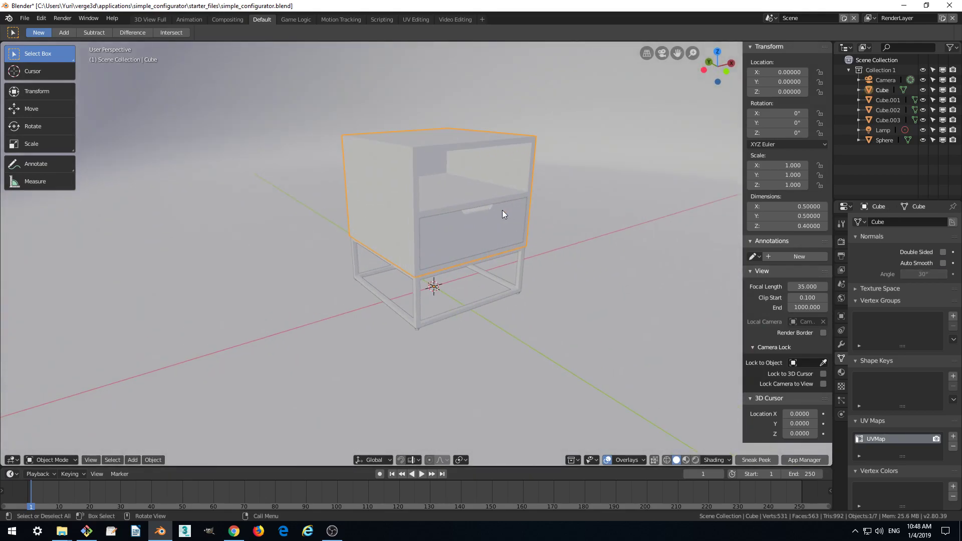
click(486, 216)
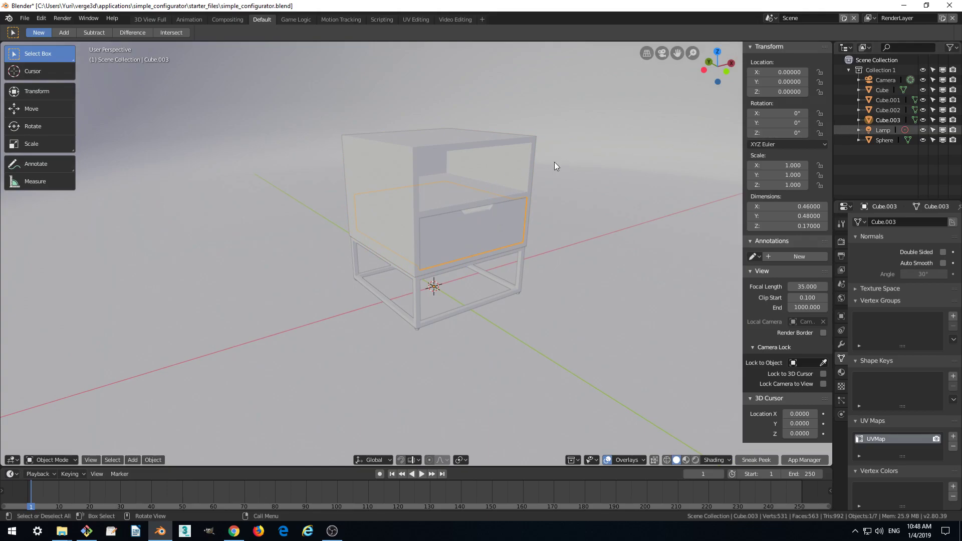
click(521, 144)
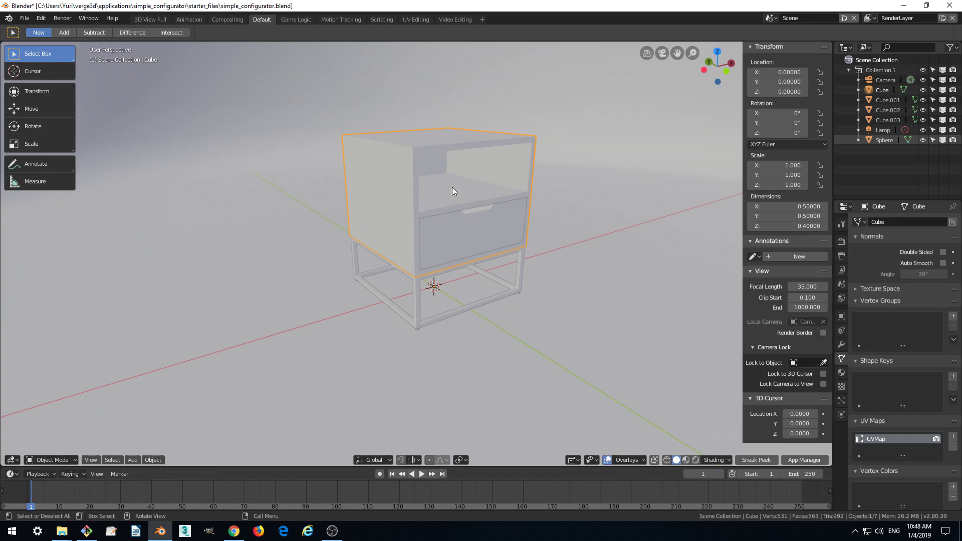
click(496, 212)
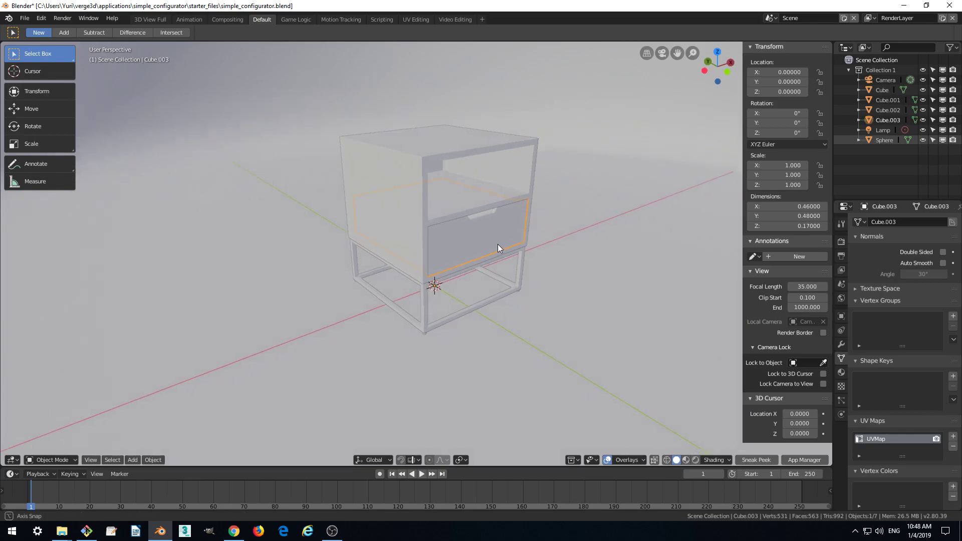
click(401, 185)
- Select and frame the backdrop Sphere, then orbit and zoom around the nightstand
middle_drag(558, 308, 533, 282)
click(522, 287)
key(KP_Decimal)
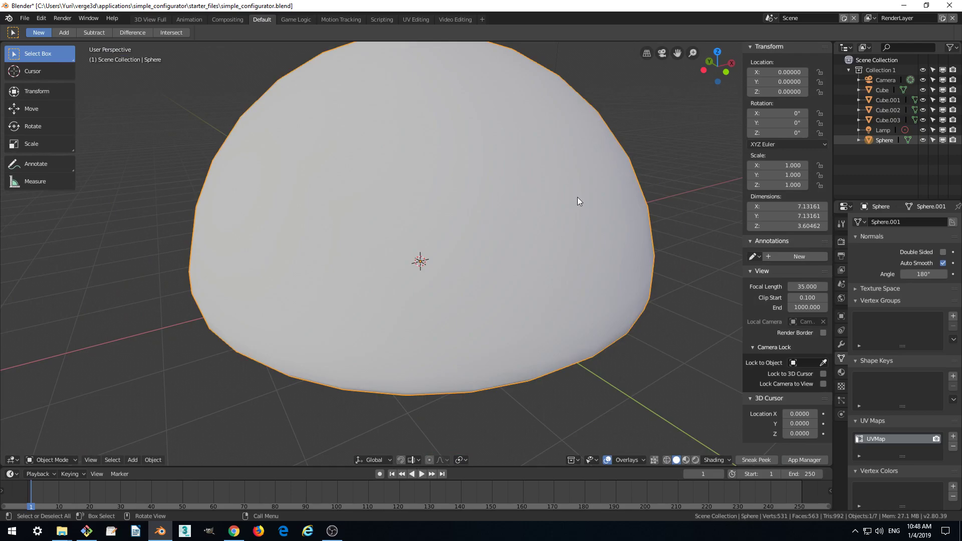
scroll(473, 224, up, 3)
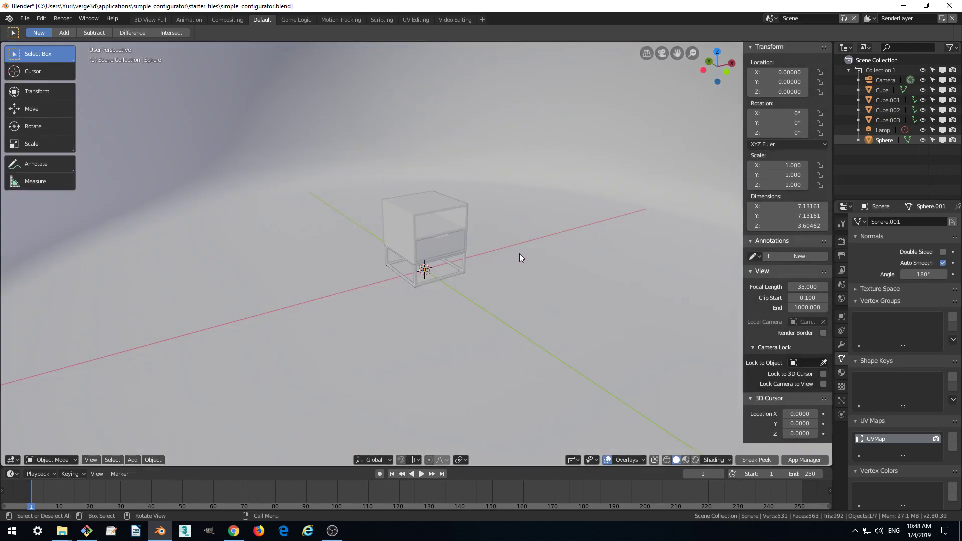
scroll(518, 253, down, 4)
scroll(518, 249, up, 5)
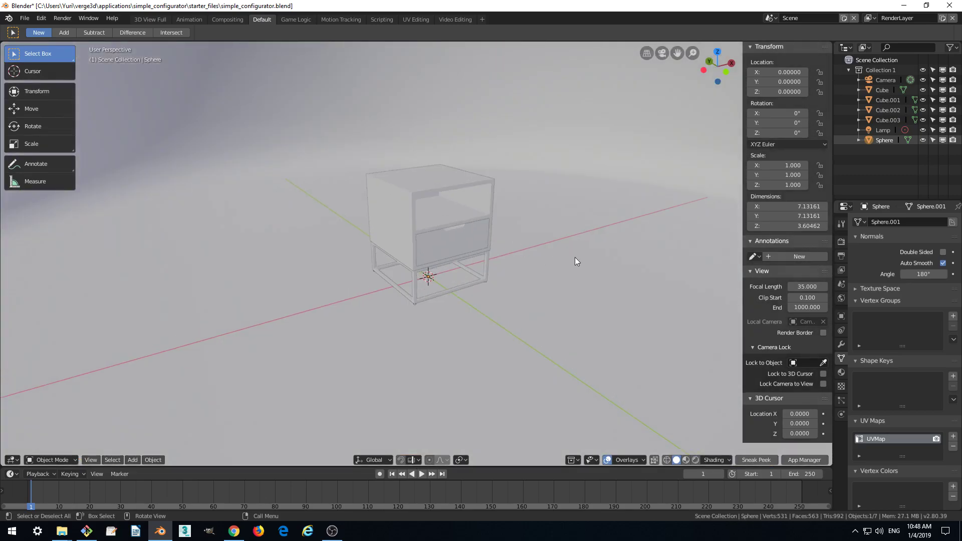
middle_drag(575, 260, 559, 233)
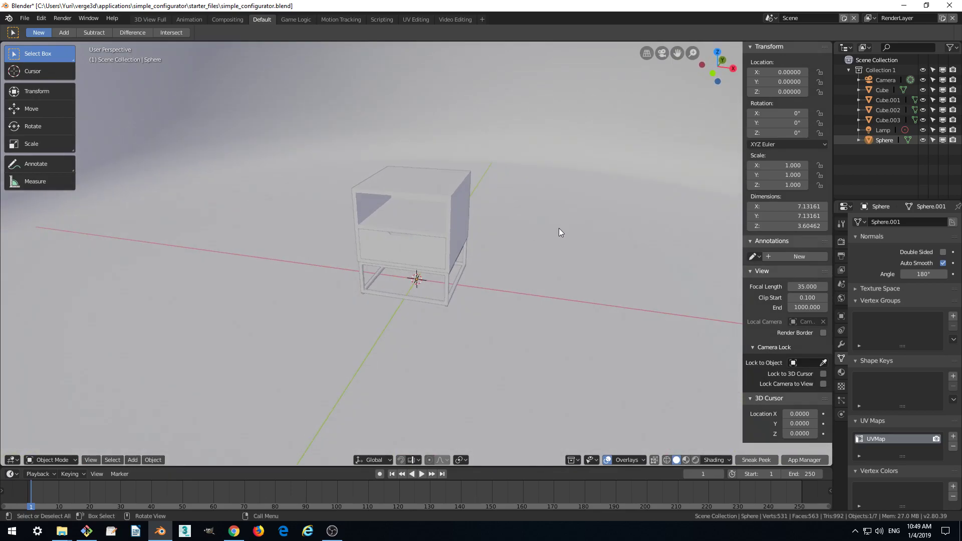
scroll(559, 232, down, 4)
scroll(488, 204, up, 6)
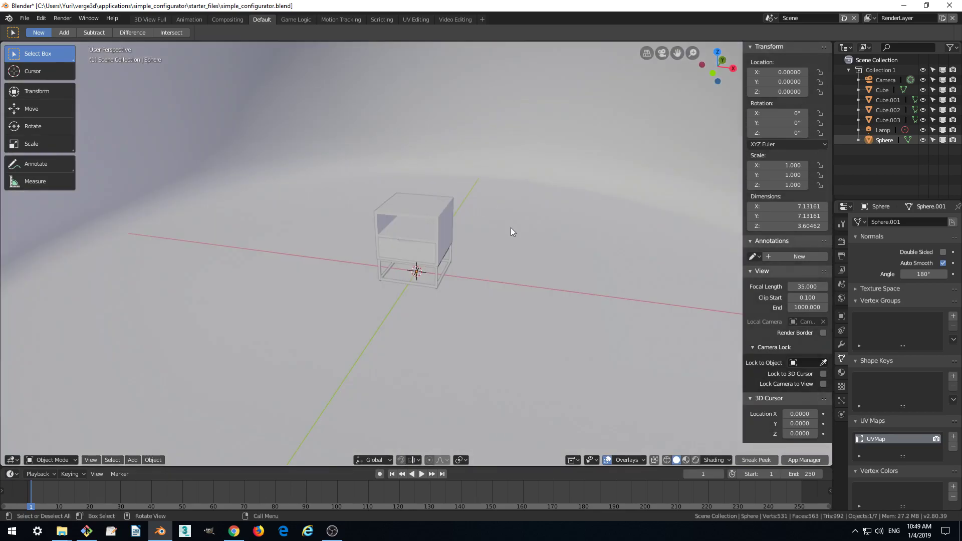
middle_drag(521, 232, 455, 184)
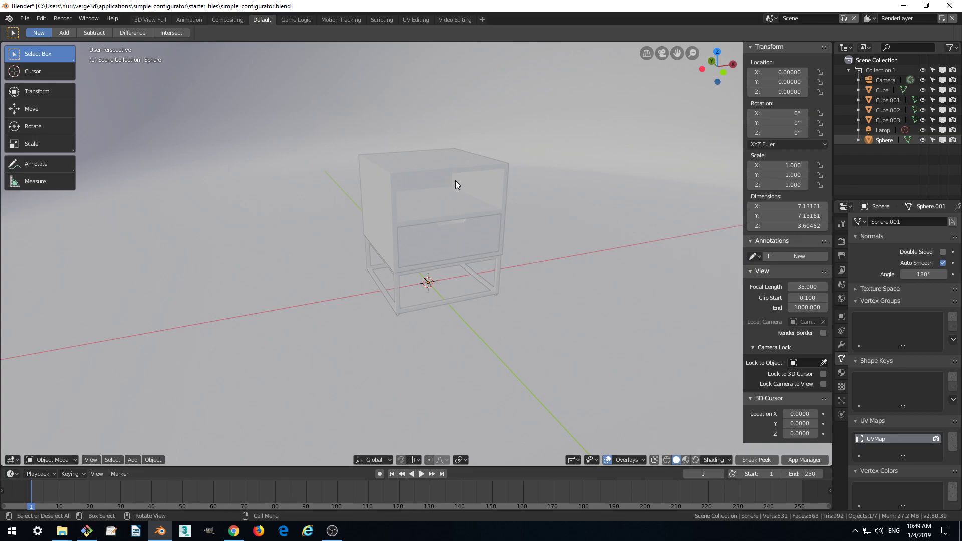
scroll(455, 184, down, 2)
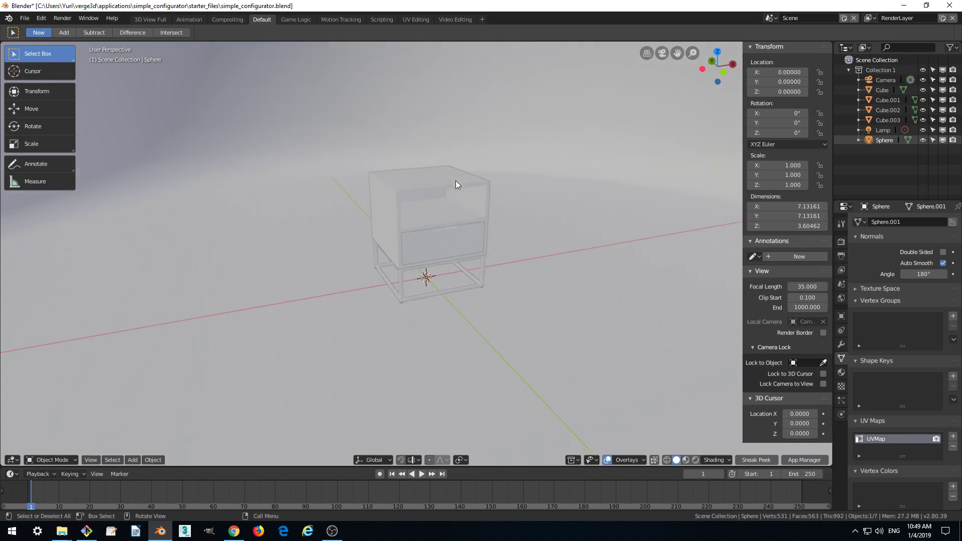
- Start a fresh General default scene in place of simple_configurator.blend
click(23, 19)
mouse_move(36, 30)
click(150, 29)
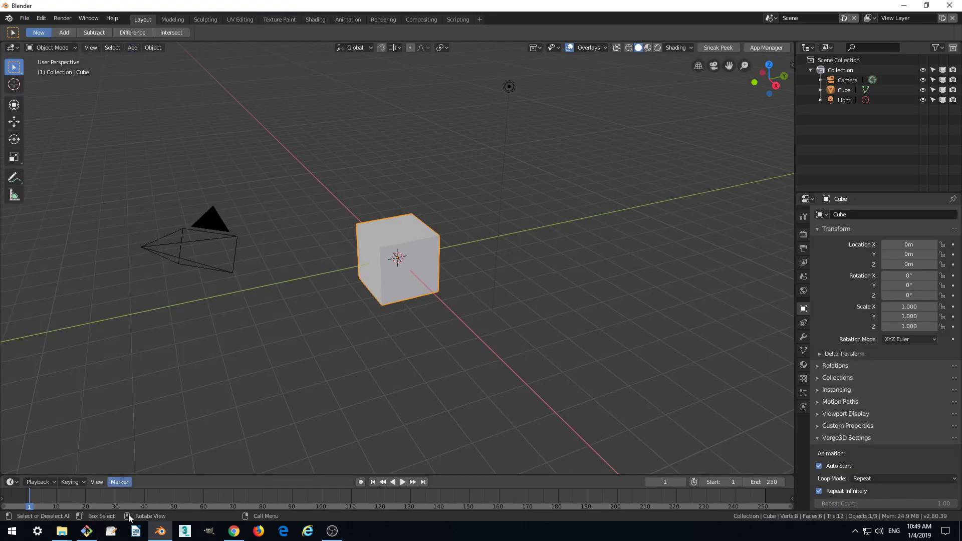
click(62, 531)
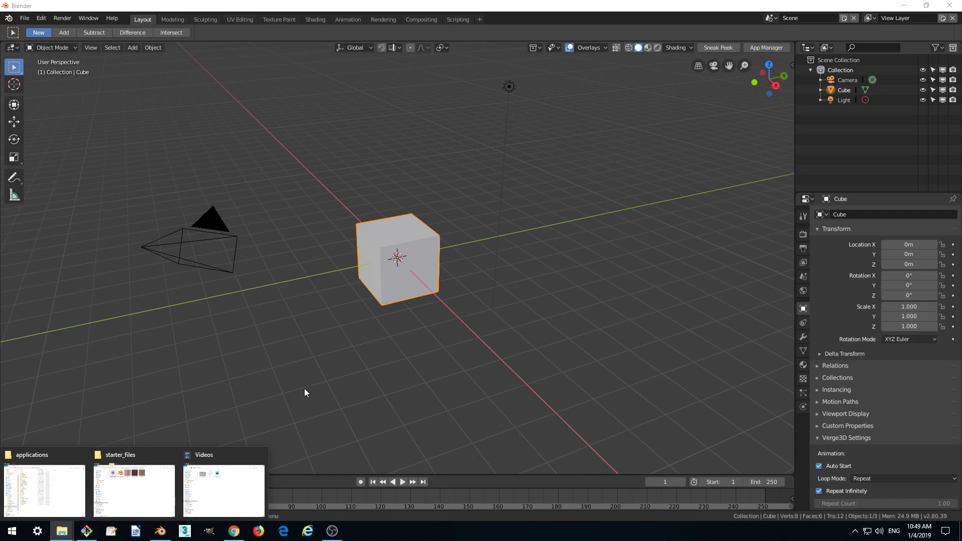
- Select the starter files and open the nightstand application folder in the other window
click(134, 488)
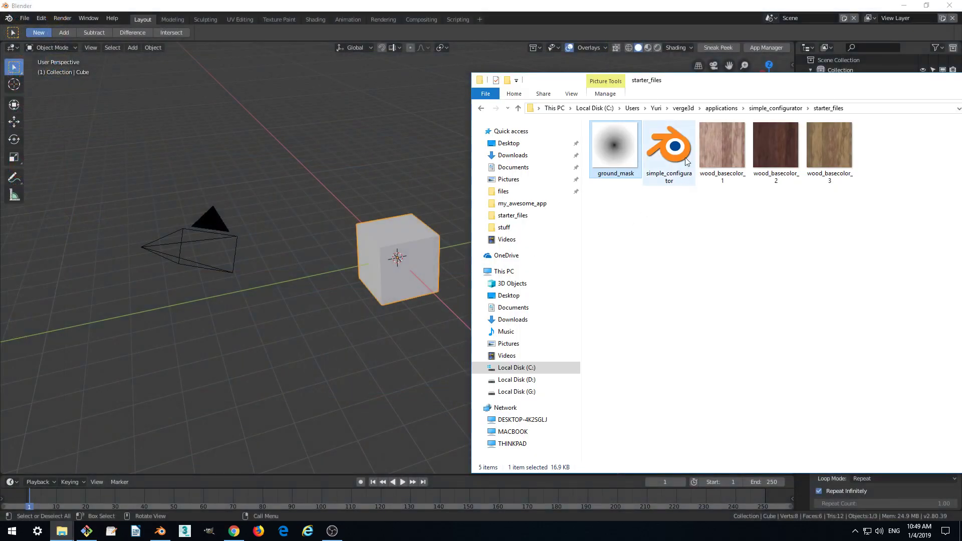
drag(900, 232, 609, 136)
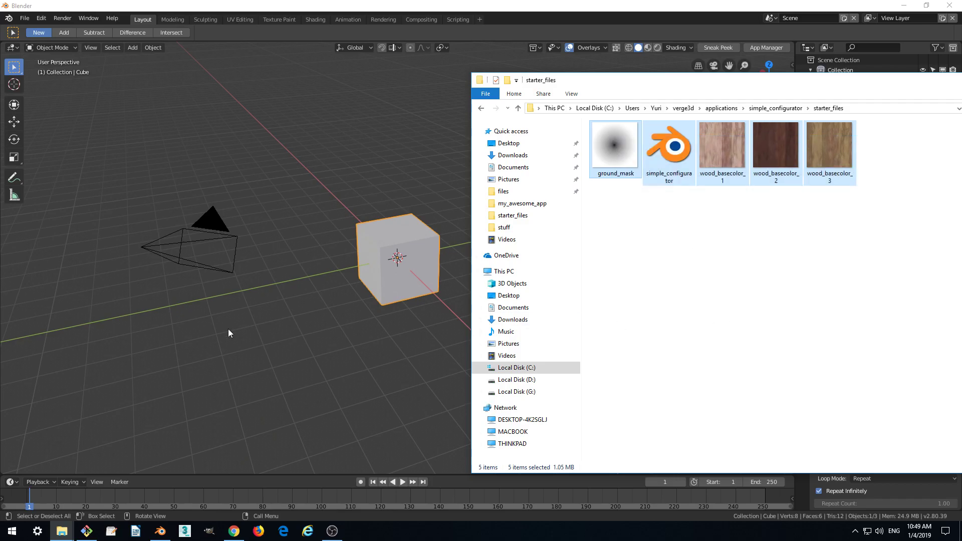
click(65, 530)
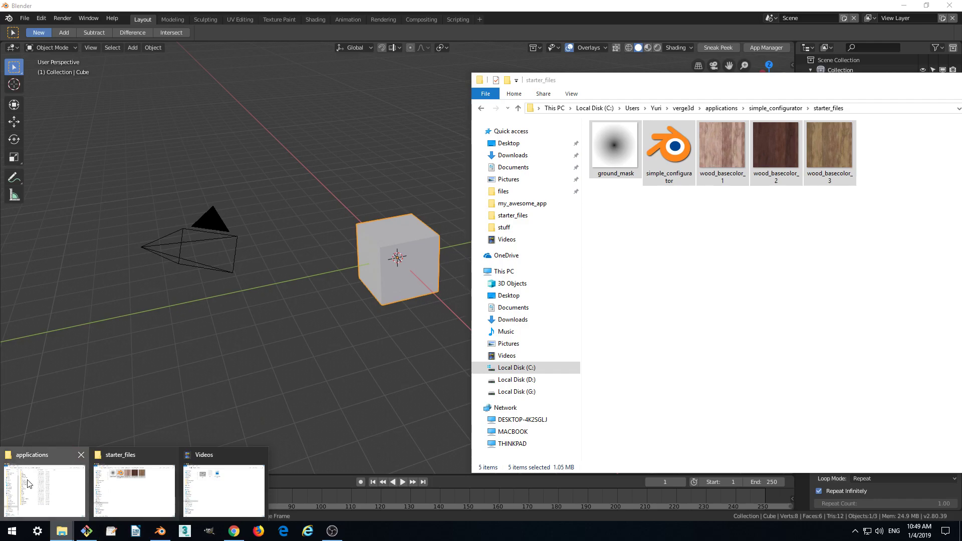
click(45, 489)
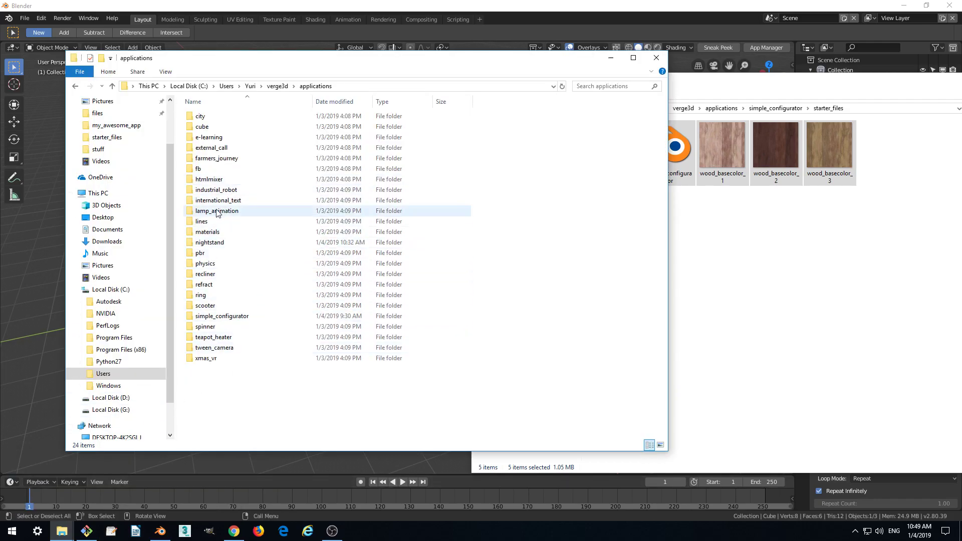
double_click(221, 243)
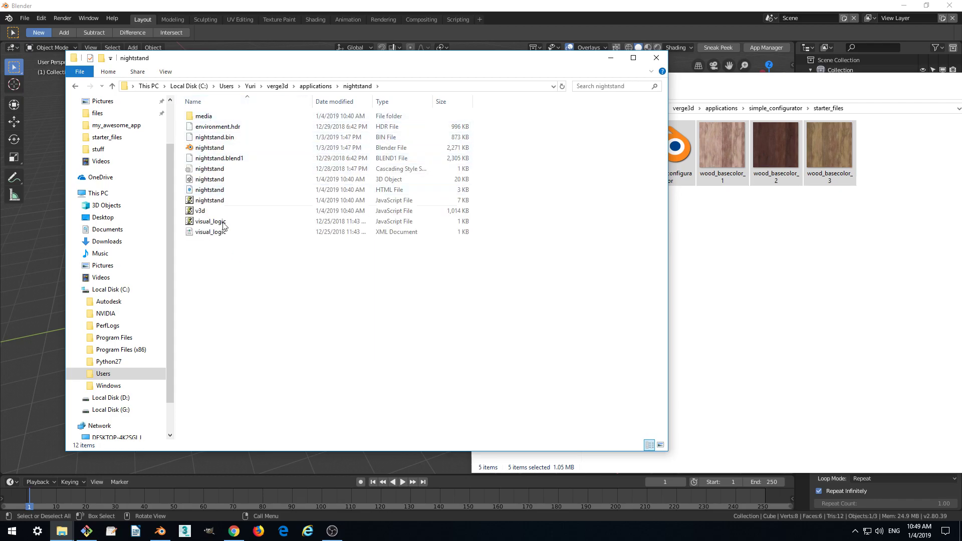
- Copy the five starter files and paste them into the nightstand folder
click(777, 250)
drag(897, 206, 618, 141)
right_click(619, 142)
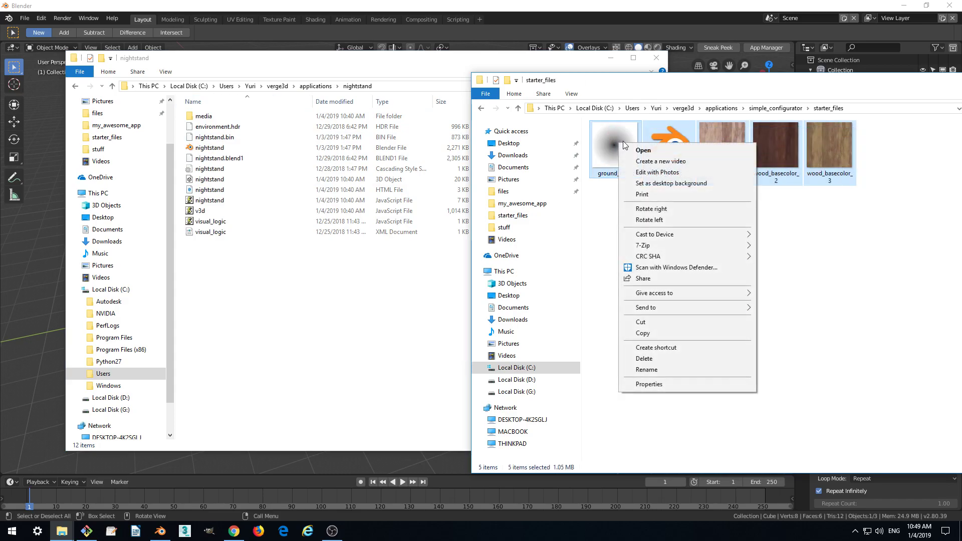
click(654, 333)
click(371, 285)
right_click(362, 284)
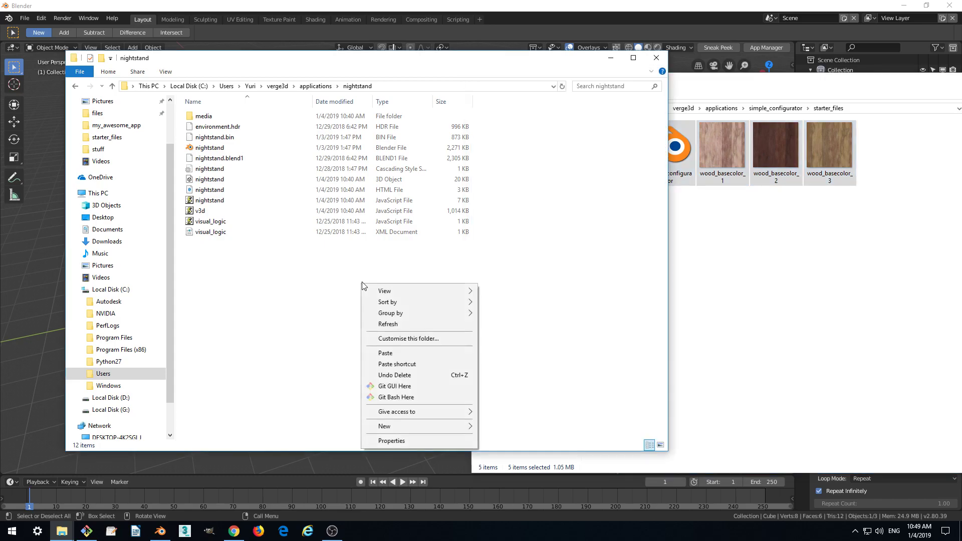
click(407, 352)
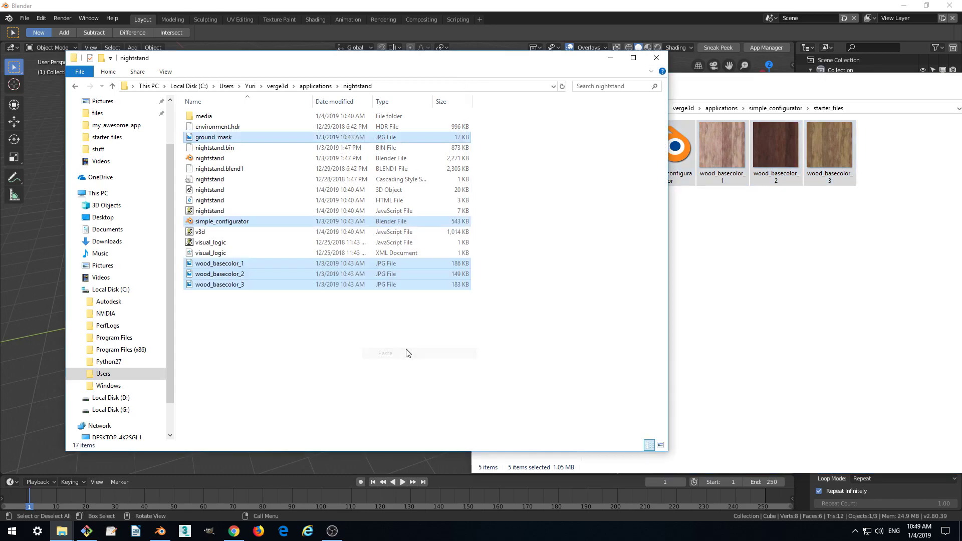
- Compare the original nightstand.blend with simple_configurator, then delete the original nightstand.blend
click(543, 225)
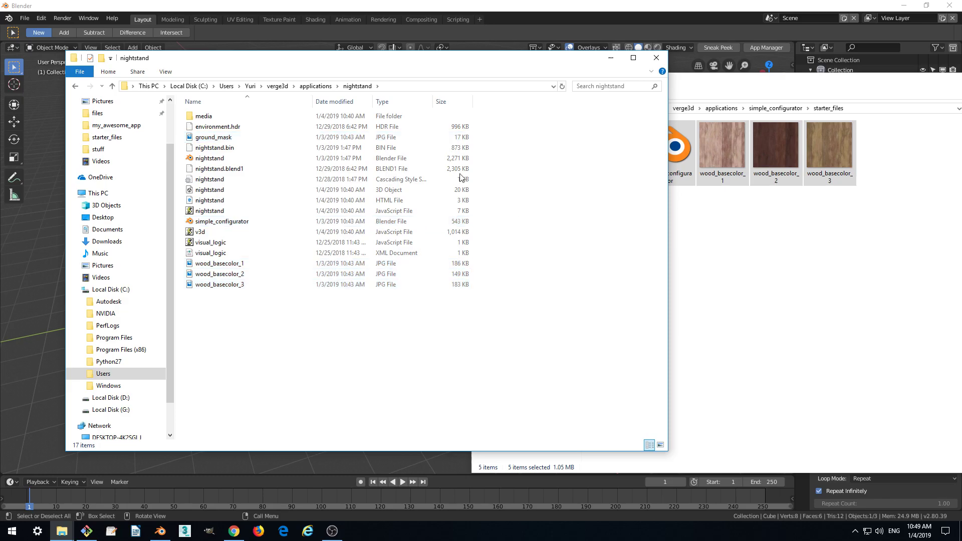
click(212, 160)
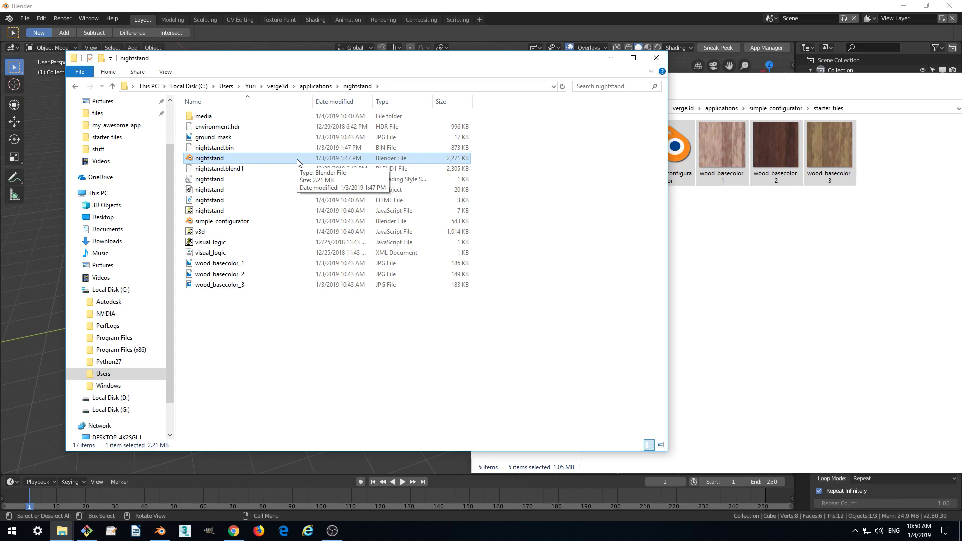
click(229, 224)
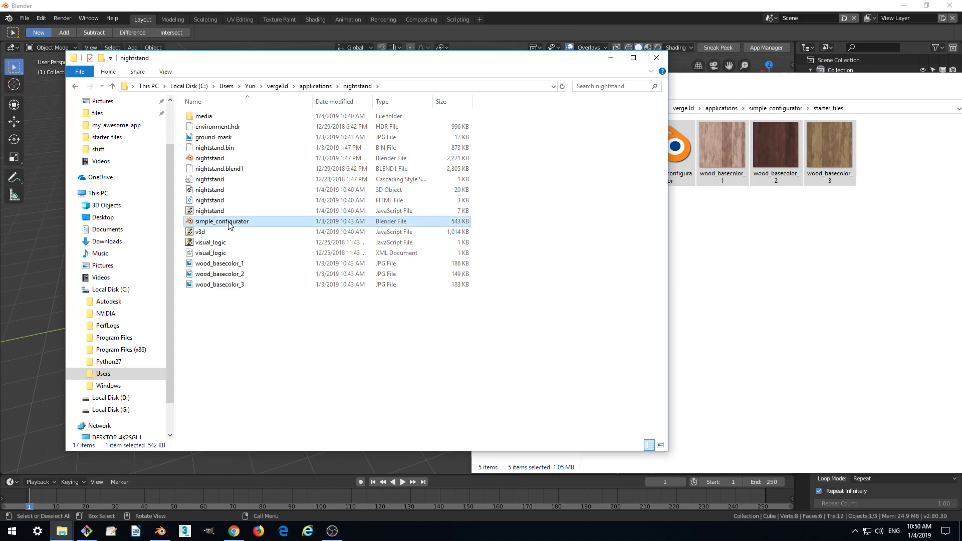
click(212, 159)
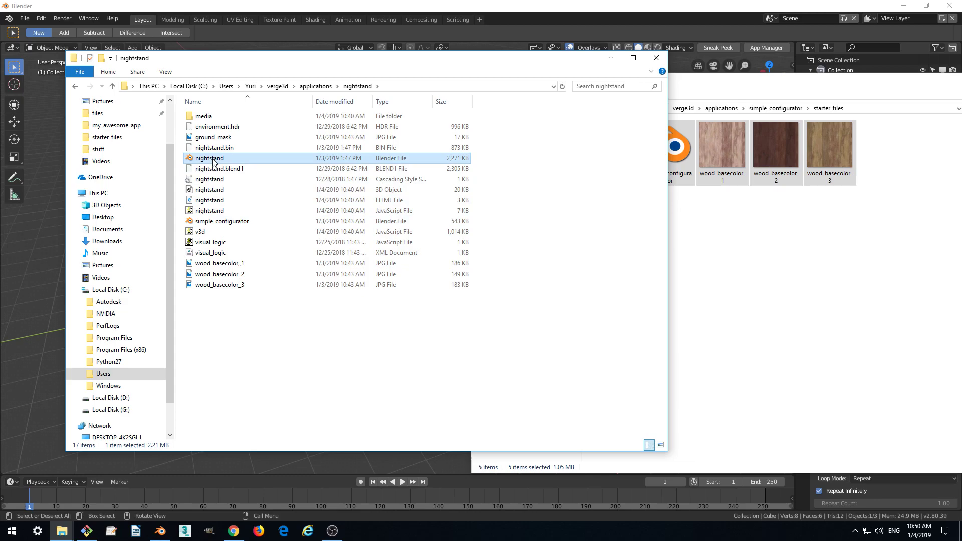
click(222, 223)
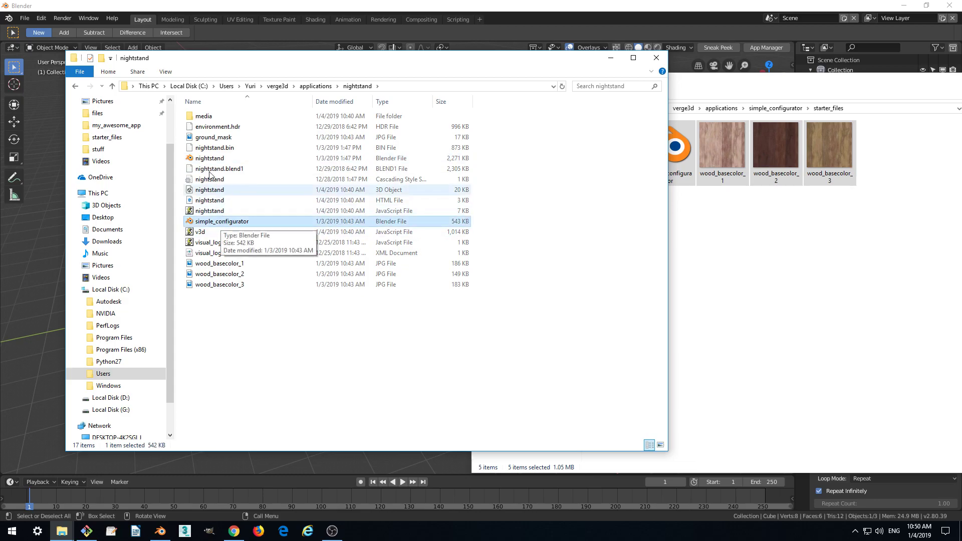
click(233, 159)
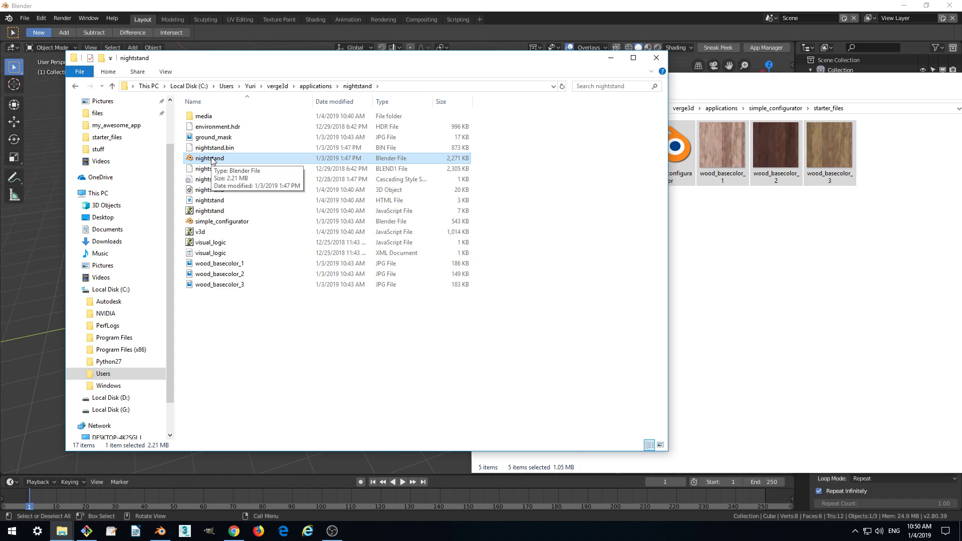
click(213, 222)
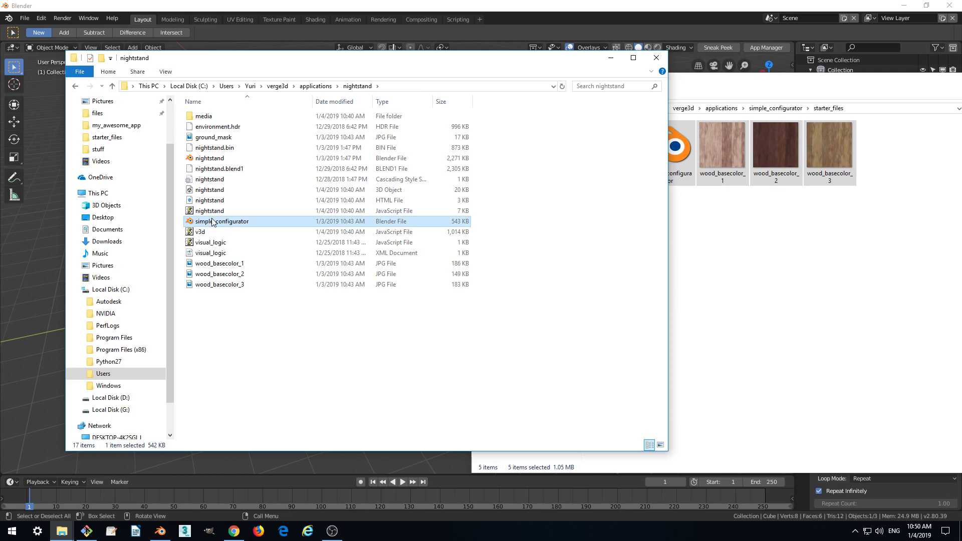
click(220, 159)
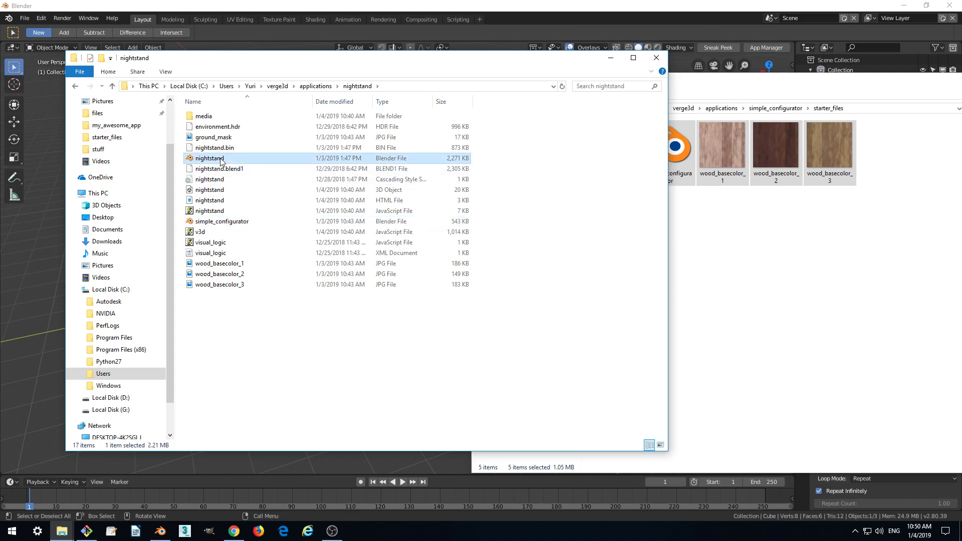
key(Delete)
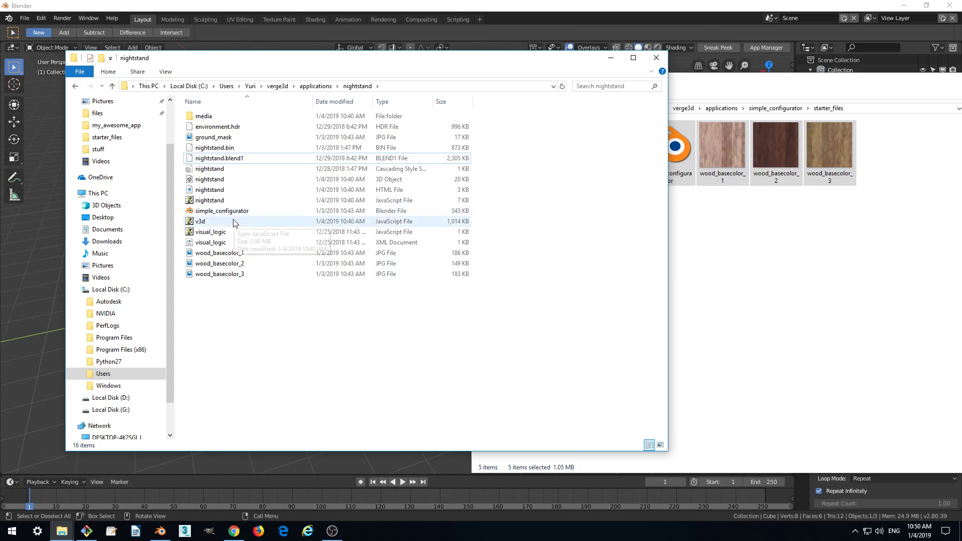
- Rename the copied simple_configurator blend file to nightstand
right_click(207, 210)
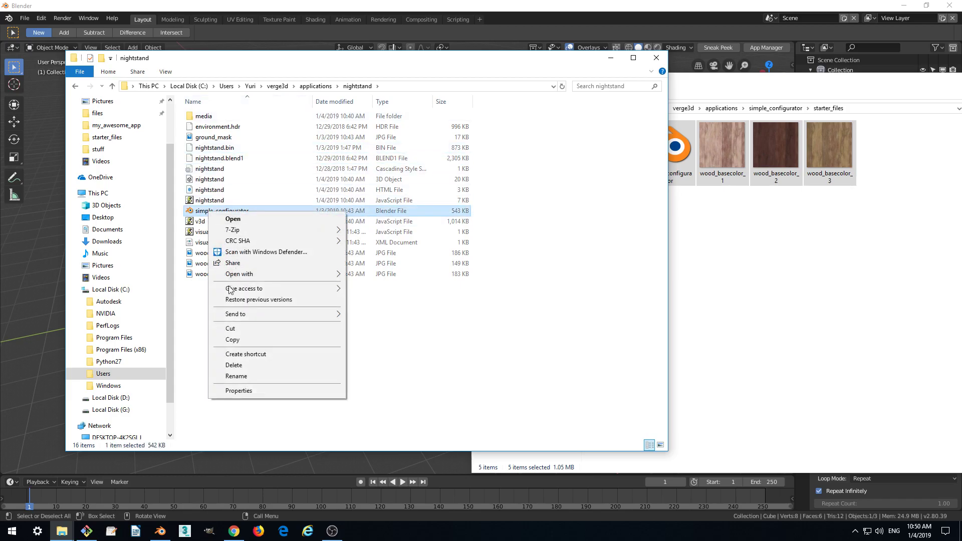
click(236, 377)
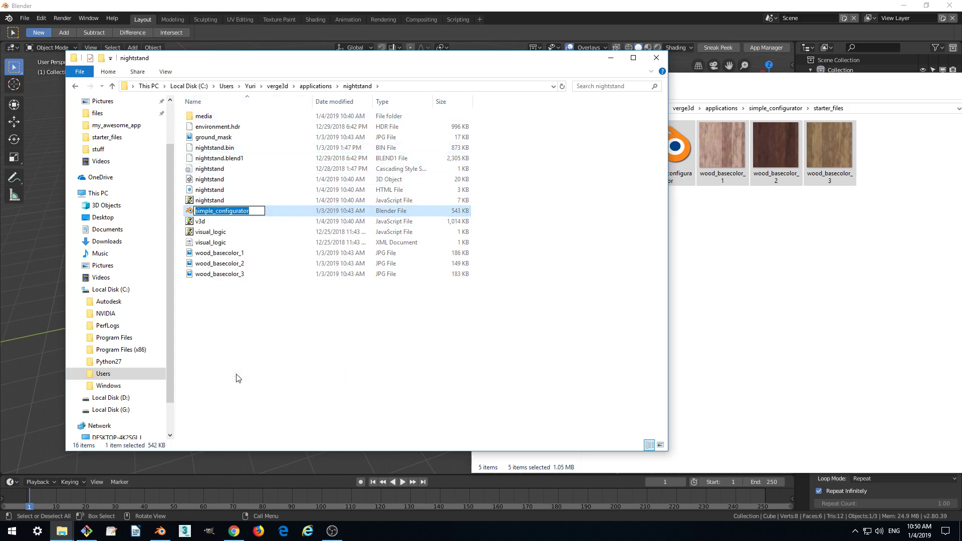
text(nightstan)
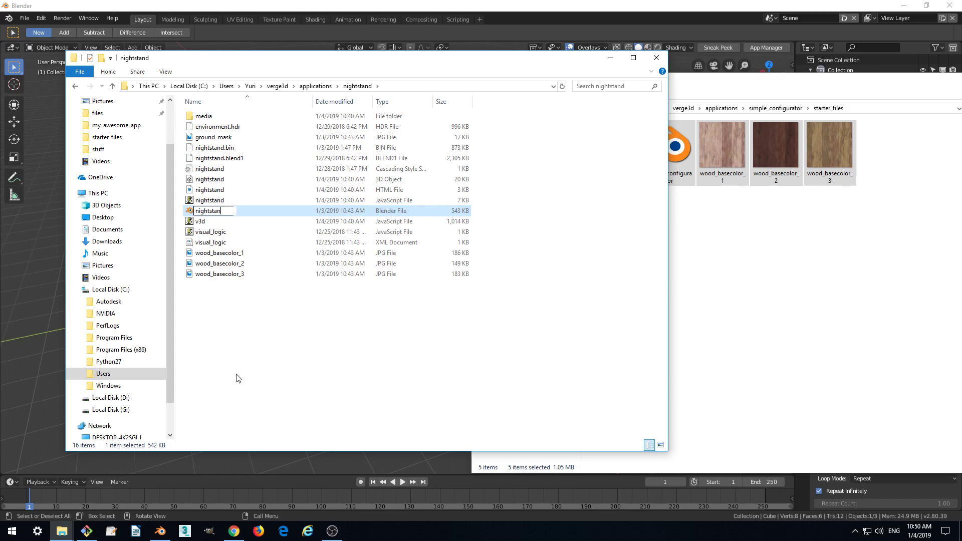
text(d)
key(Return)
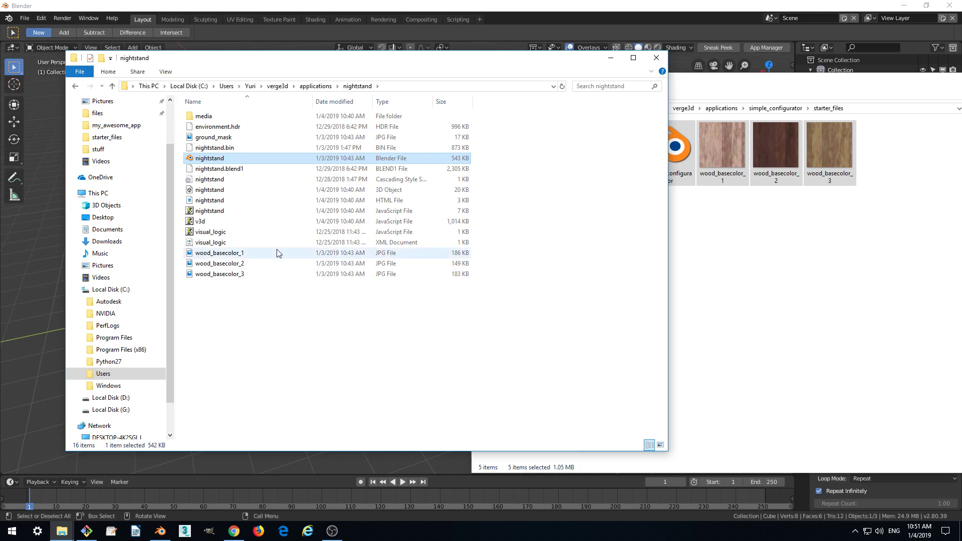
- Open the renamed nightstand.blend from the recent files list in Blender
click(358, 5)
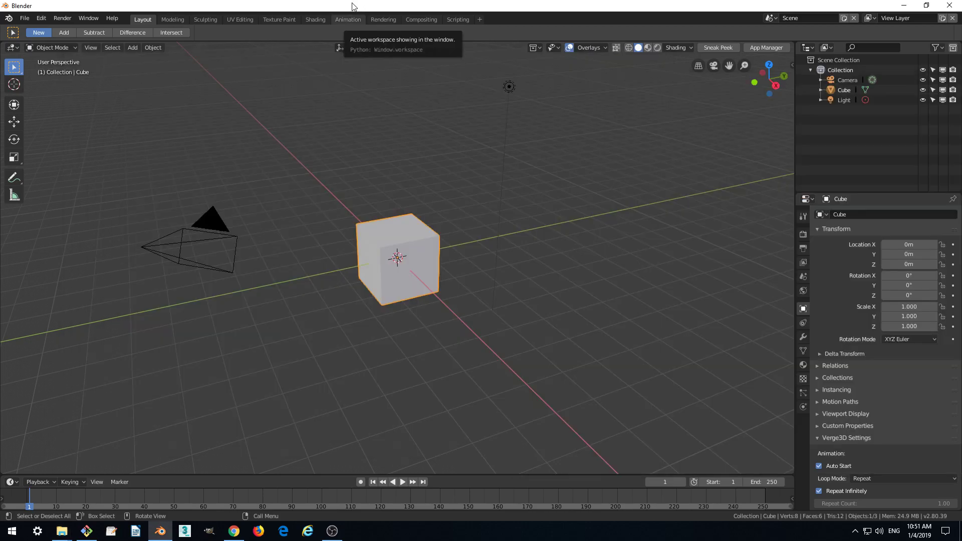
click(24, 18)
mouse_move(96, 50)
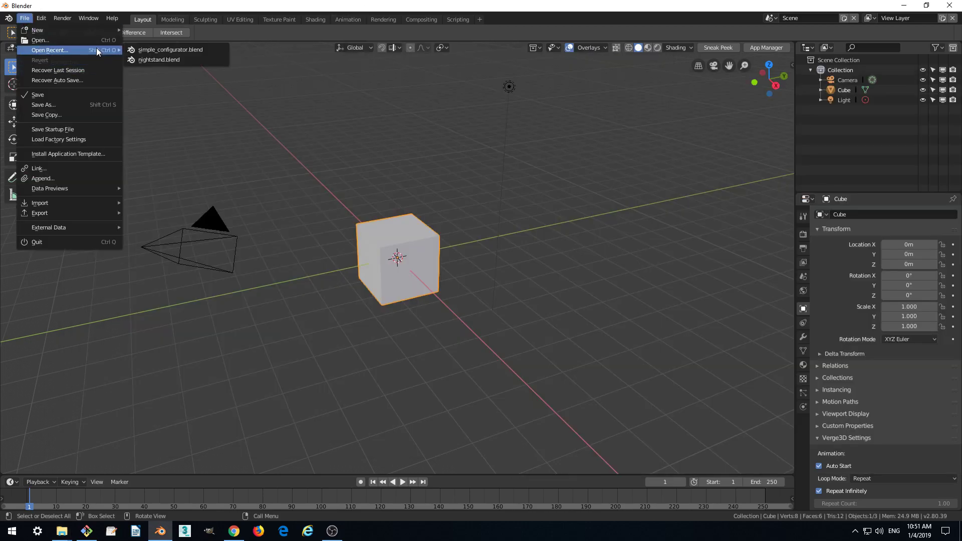
click(161, 60)
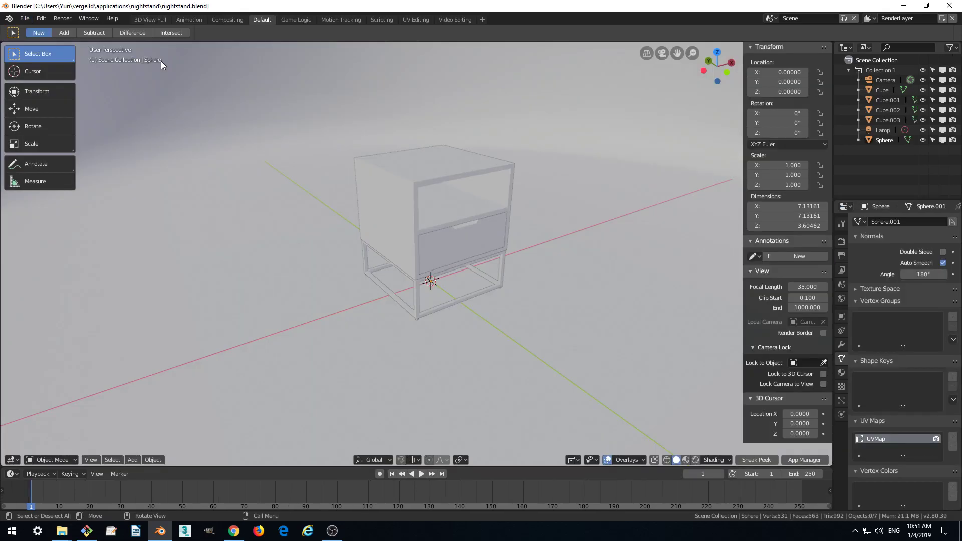
- Recheck the recent files menu without changes and zoom over the starter nightstand scene
click(24, 18)
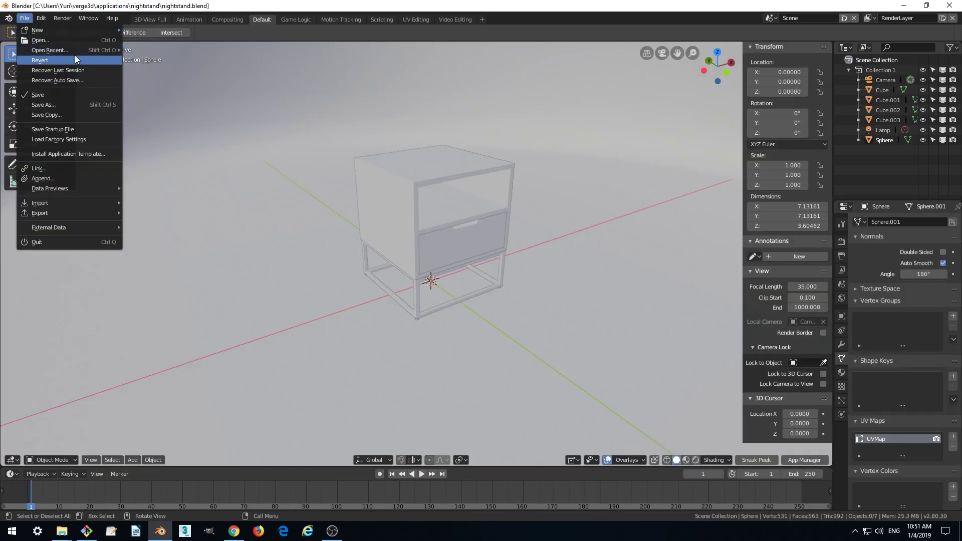
mouse_move(74, 51)
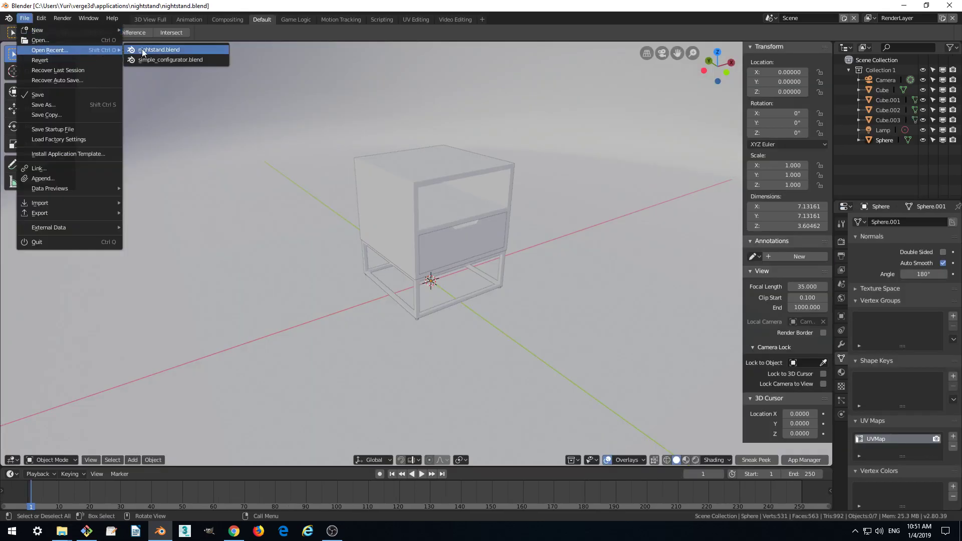
click(170, 49)
scroll(483, 230, down, 3)
scroll(492, 230, up, 8)
scroll(492, 230, down, 6)
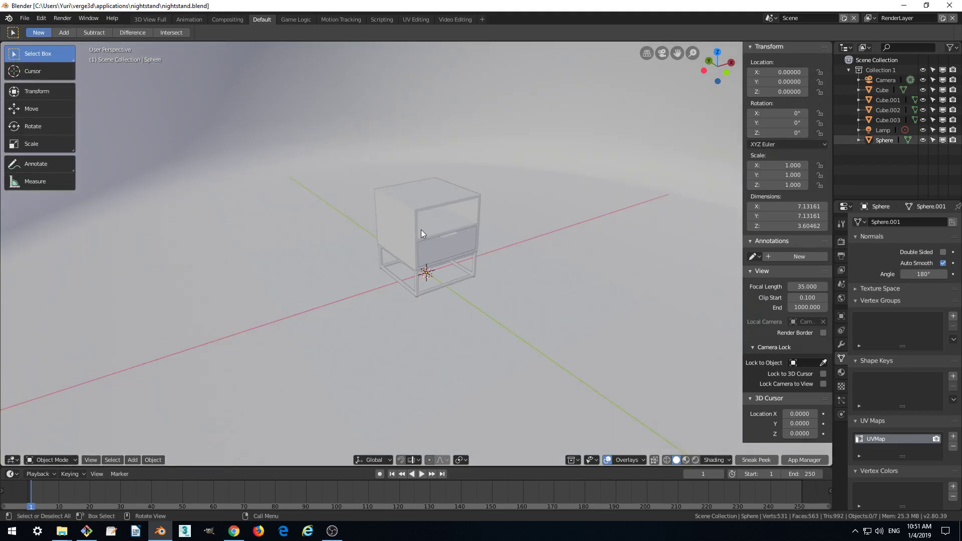
scroll(420, 228, up, 2)
click(422, 206)
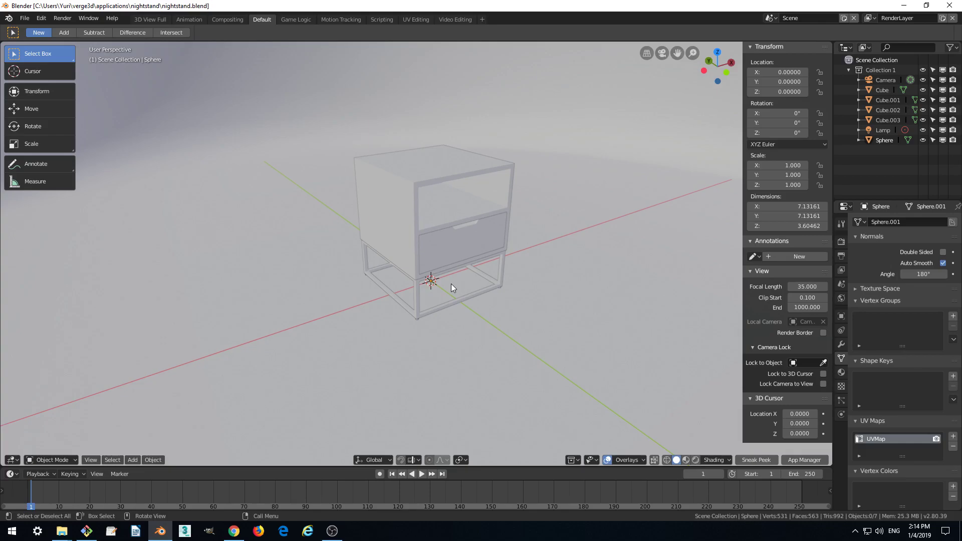
- Export the scene as Verge3D glTF to nightstand.gltf and switch to the App Manager
click(25, 18)
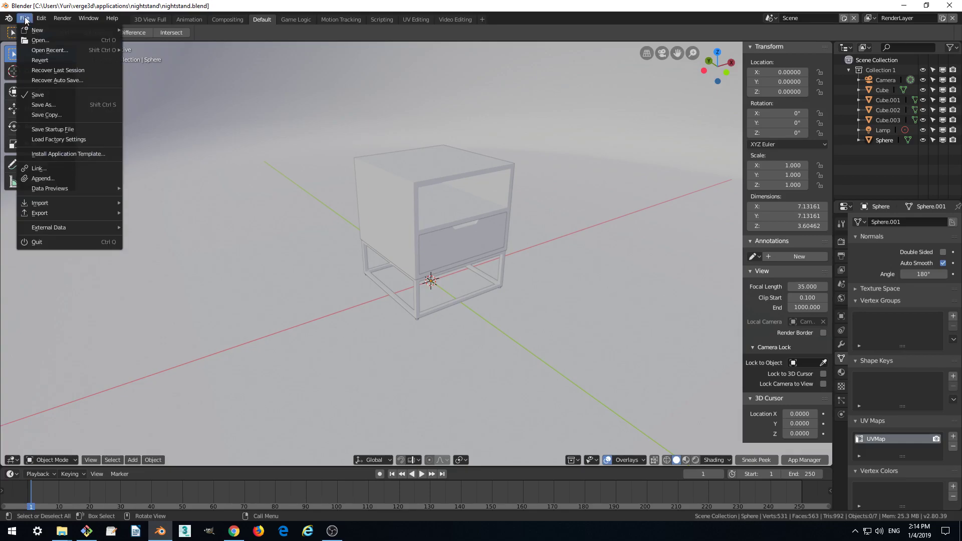
mouse_move(67, 211)
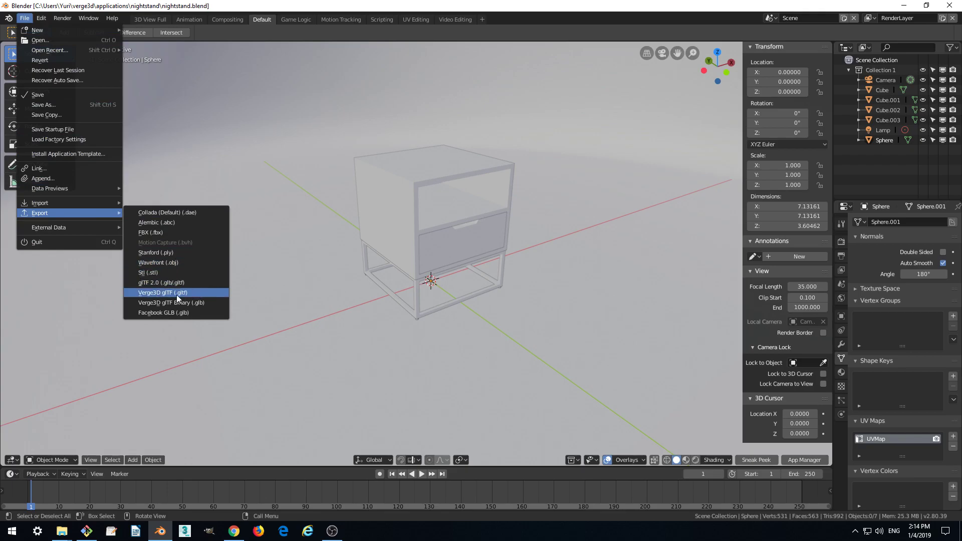
click(208, 288)
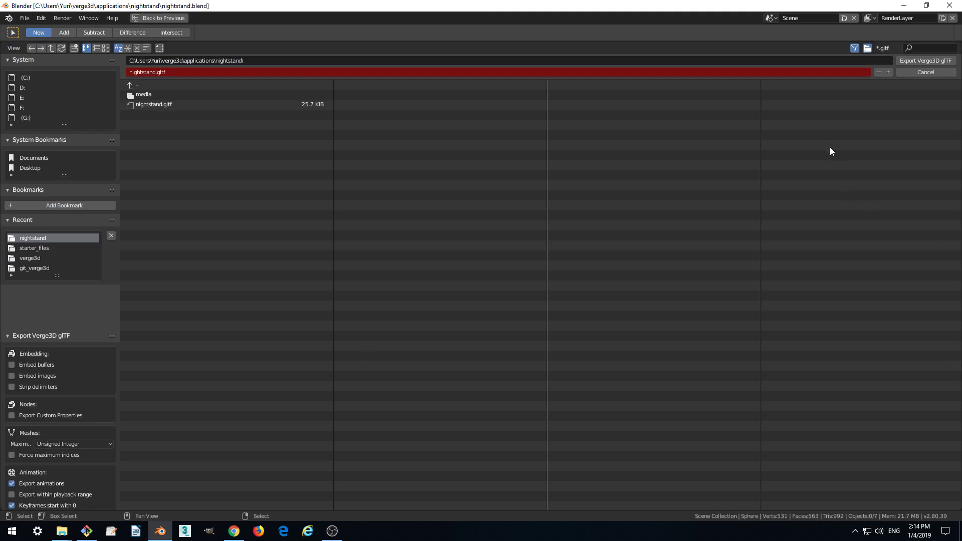
click(911, 60)
key(alt+Tab)
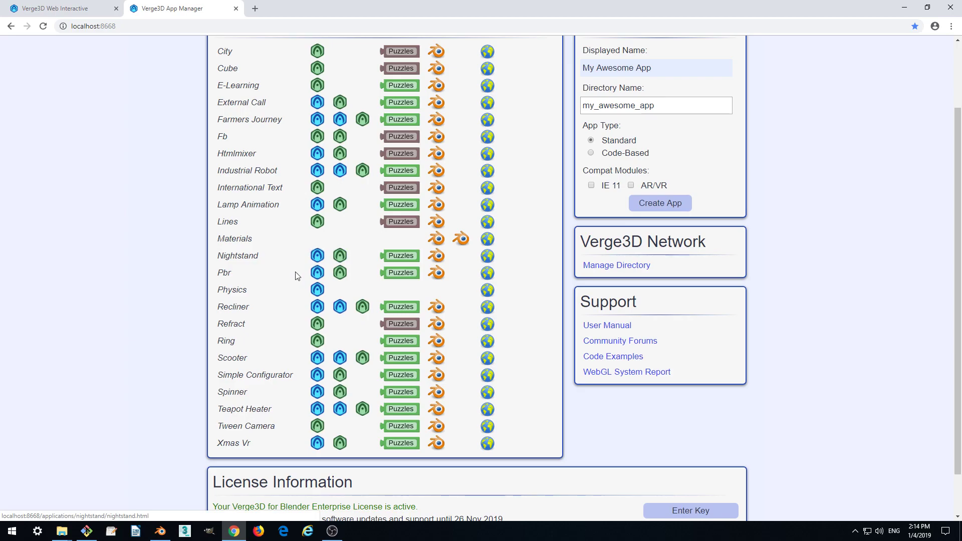
- Launch nightstand.html from the App Manager to preview the exported nightstand in a new tab
click(316, 257)
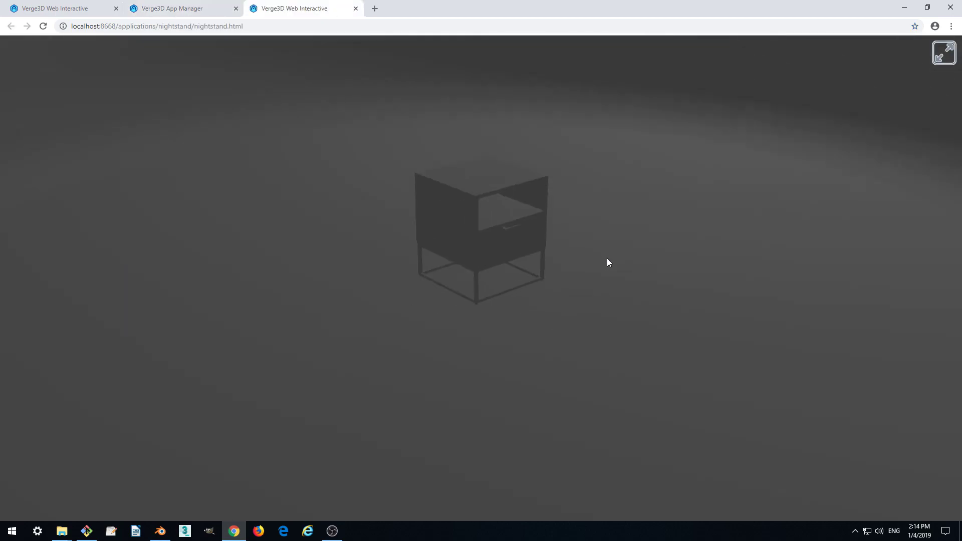